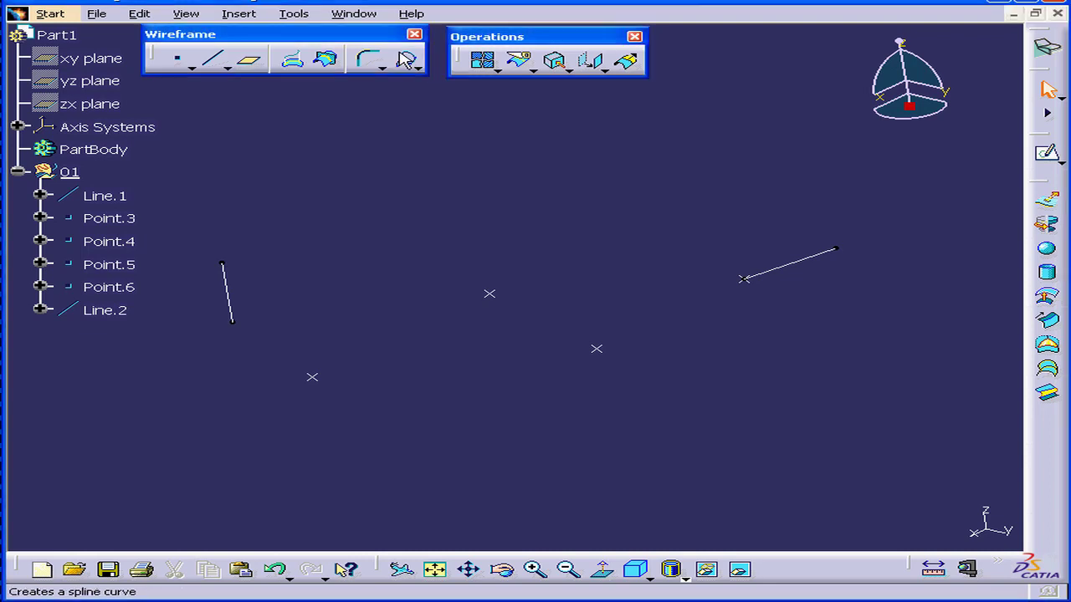
- Start a new spline and pan the view so both lines and all points show
{"action": "left_click", "coordinate": [405, 59]}
{"action": "left_click_drag", "start_coordinate": [929, 251], "coordinate": [779, 158]}
{"action": "mouse_move", "coordinate": [548, 286]}
{"action": "middle_mouse_down"}
{"action": "mouse_move", "coordinate": [466, 354]}
{"action": "mouse_move", "coordinate": [406, 359]}
{"action": "mouse_move", "coordinate": [382, 379]}
{"action": "middle_mouse_up"}
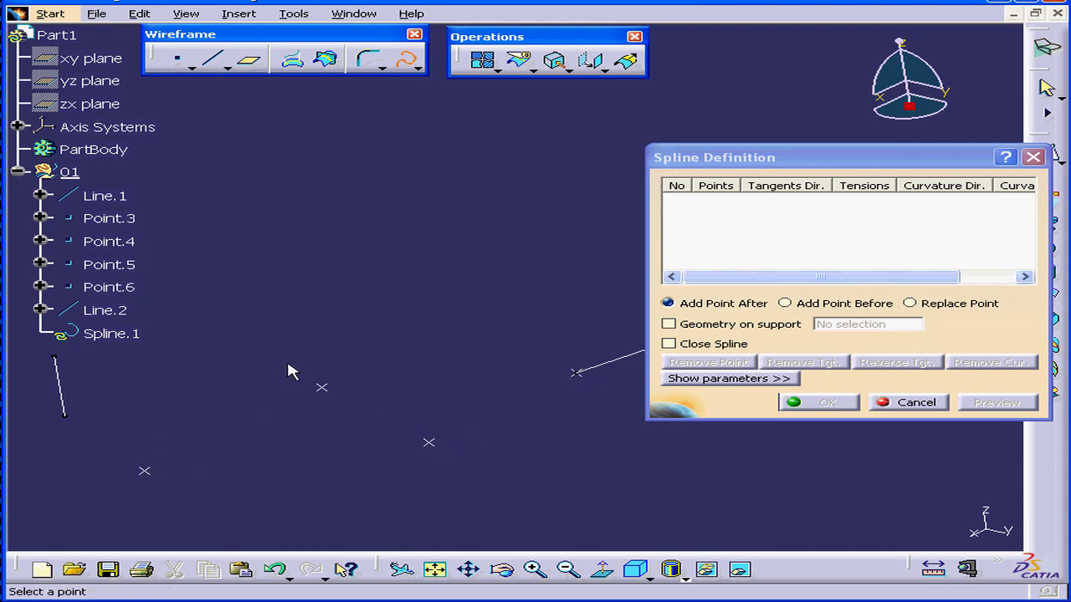
- Pick Line.1's lower endpoint, Point.3, Point.5 and Point.6 as spline points
{"action": "left_click", "coordinate": [68, 419]}
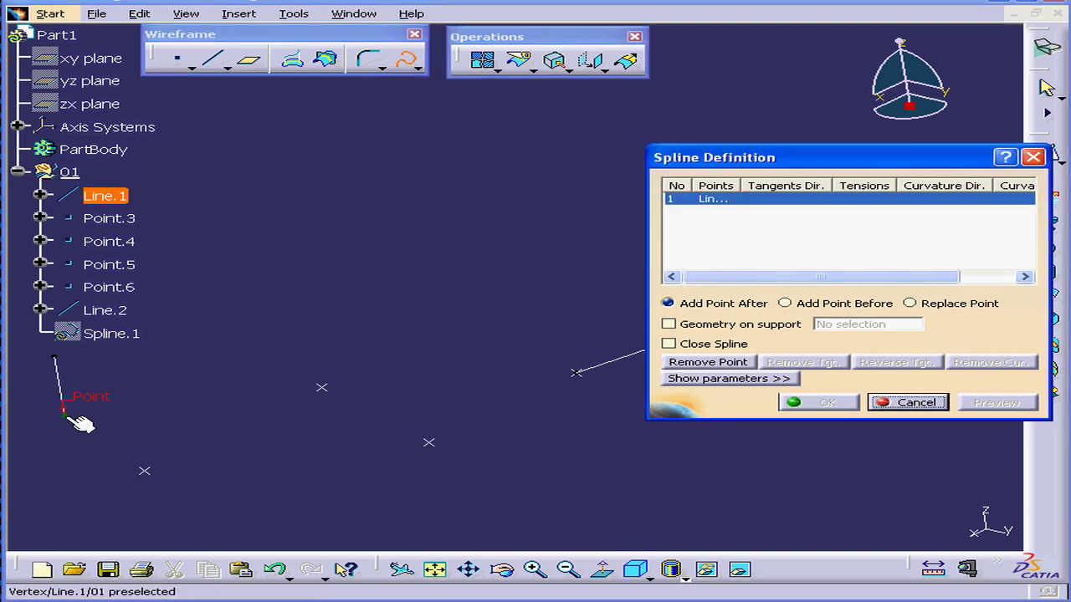
{"action": "left_click", "coordinate": [148, 472]}
{"action": "left_click", "coordinate": [430, 443]}
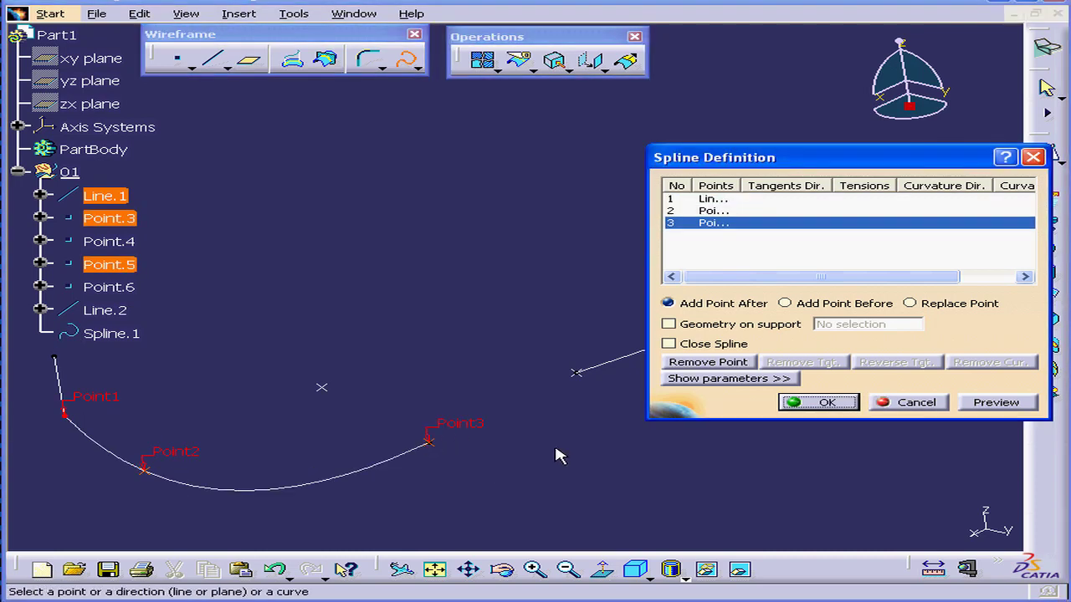
{"action": "left_click", "coordinate": [576, 370]}
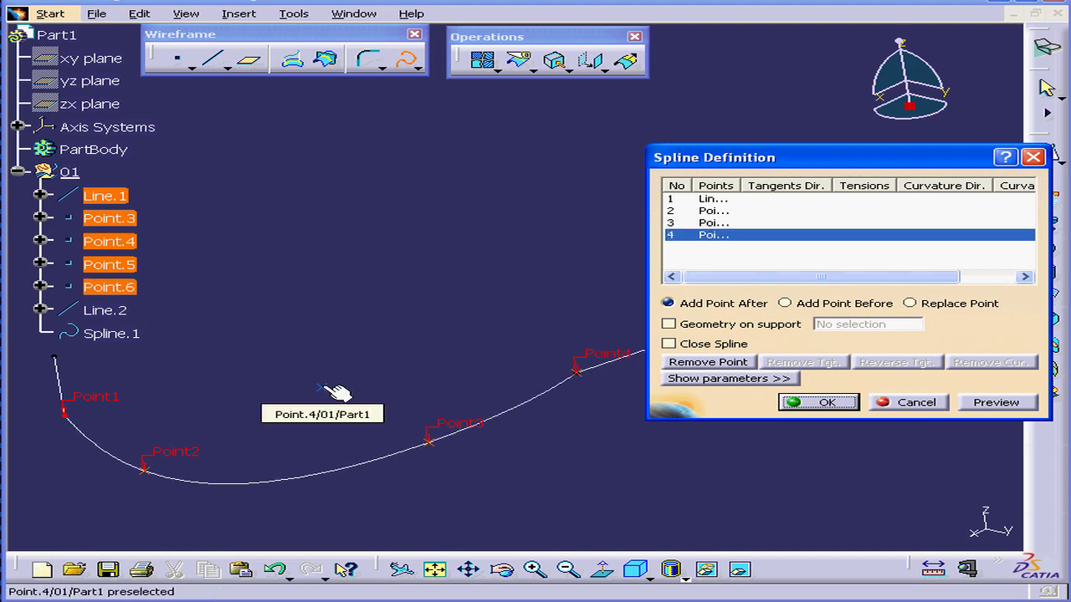
- Insert Point.4 after Point.3 in the point list and finish Spline.1
{"action": "left_click_drag", "start_coordinate": [739, 189], "coordinate": [780, 189]}
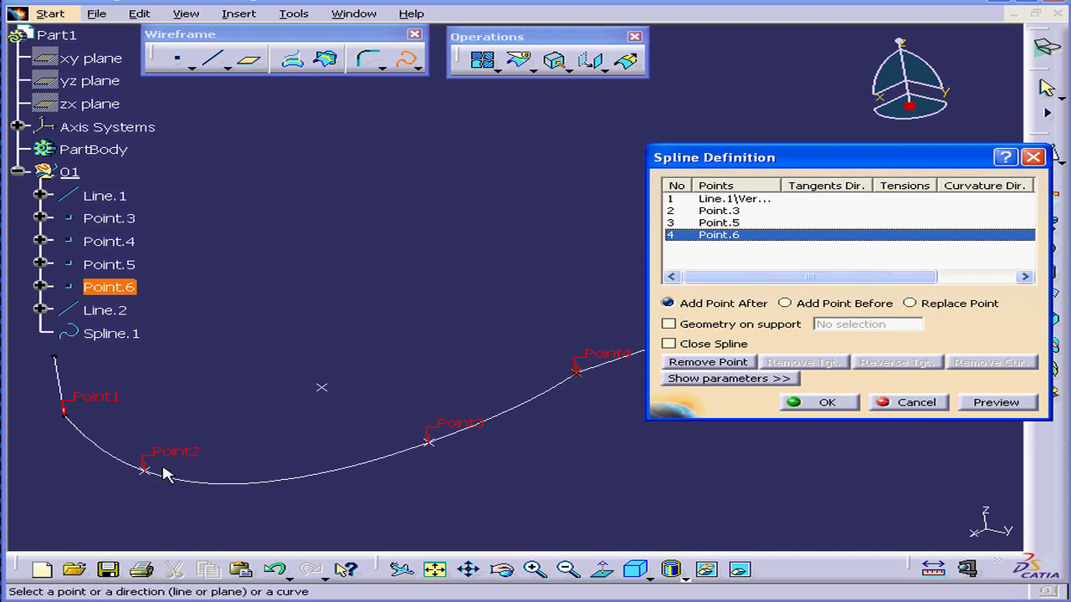
{"action": "left_click", "coordinate": [723, 211]}
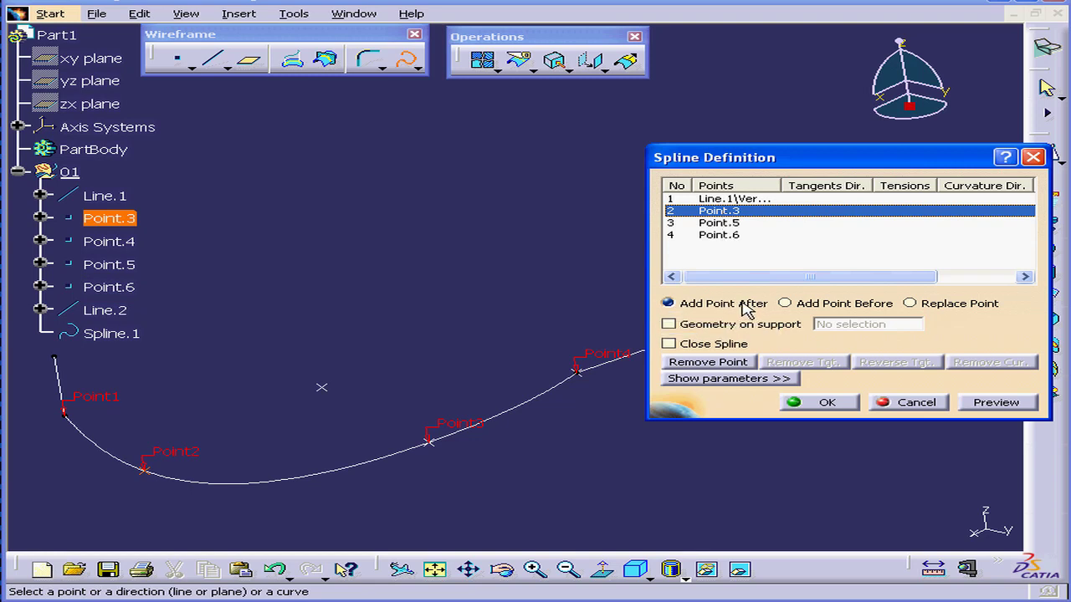
{"action": "left_click", "coordinate": [333, 393]}
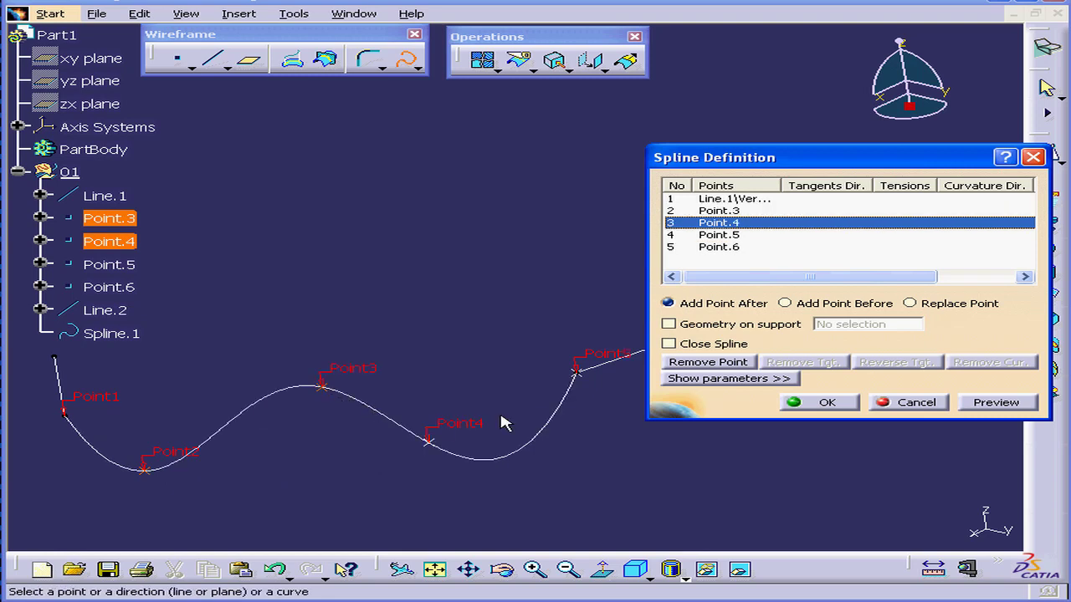
{"action": "left_click", "coordinate": [824, 403]}
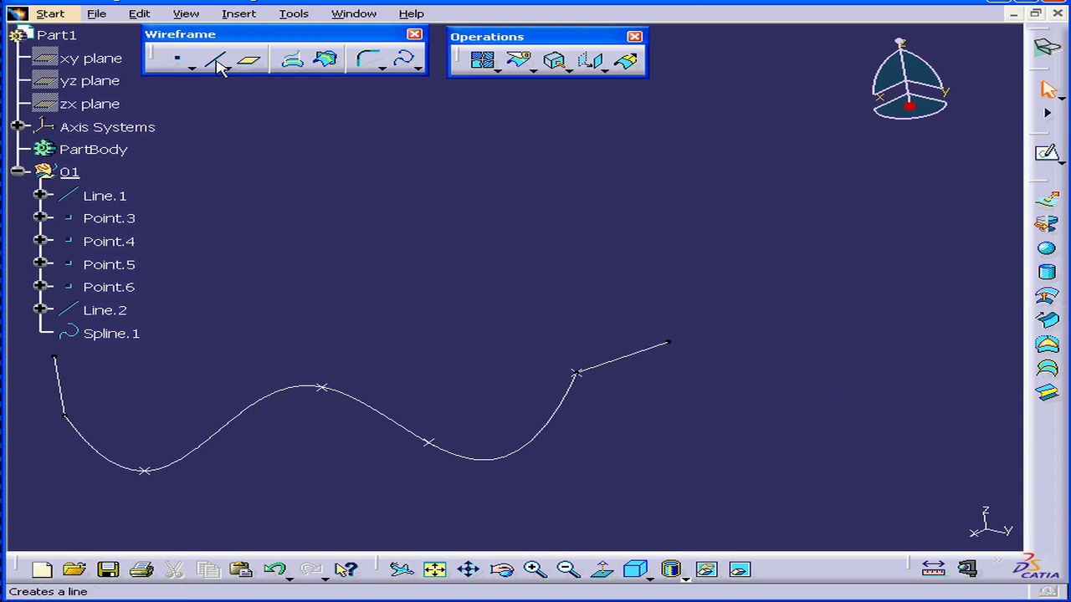
- Show the Analysis toolbar through View > Toolbars
{"action": "left_click", "coordinate": [184, 15]}
{"action": "mouse_move", "coordinate": [218, 34]}
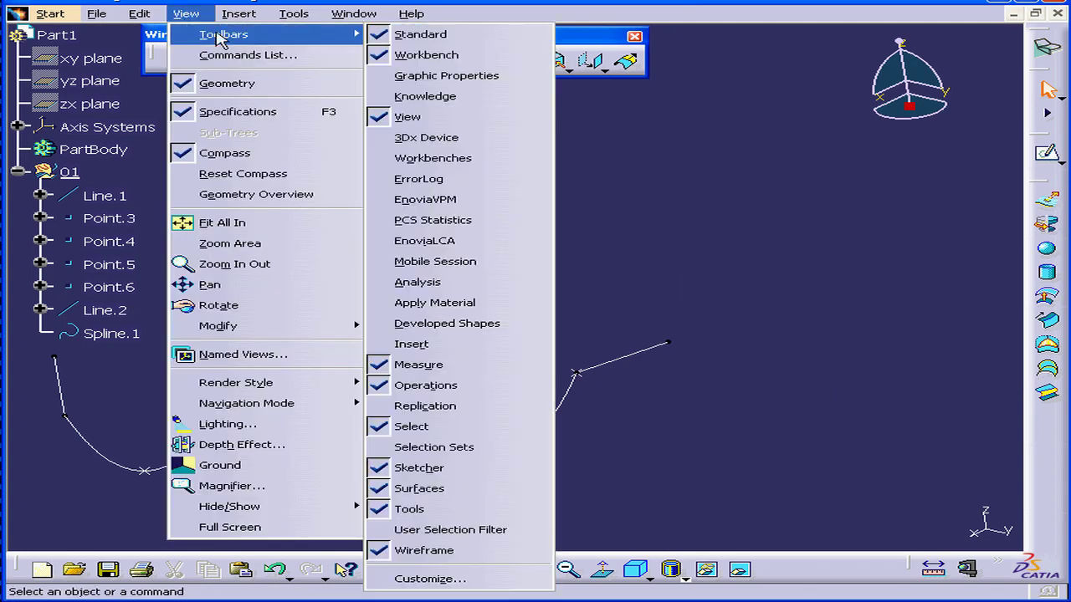
{"action": "left_click", "coordinate": [443, 281]}
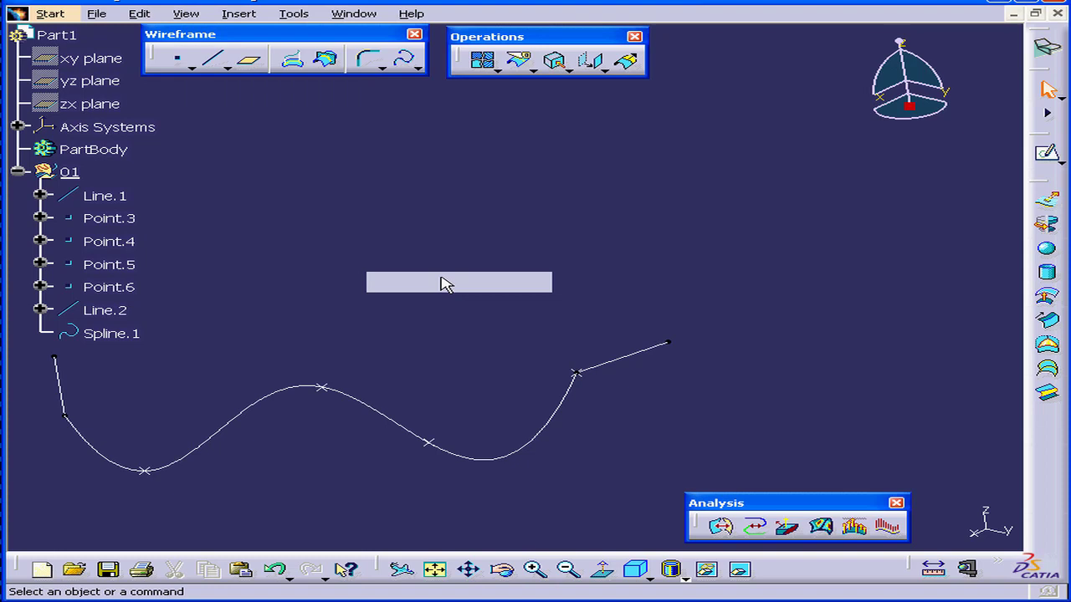
- Check tangency between Line.2 and Spline.1, which shows a 106.372deg gap
{"action": "left_click", "coordinate": [757, 532]}
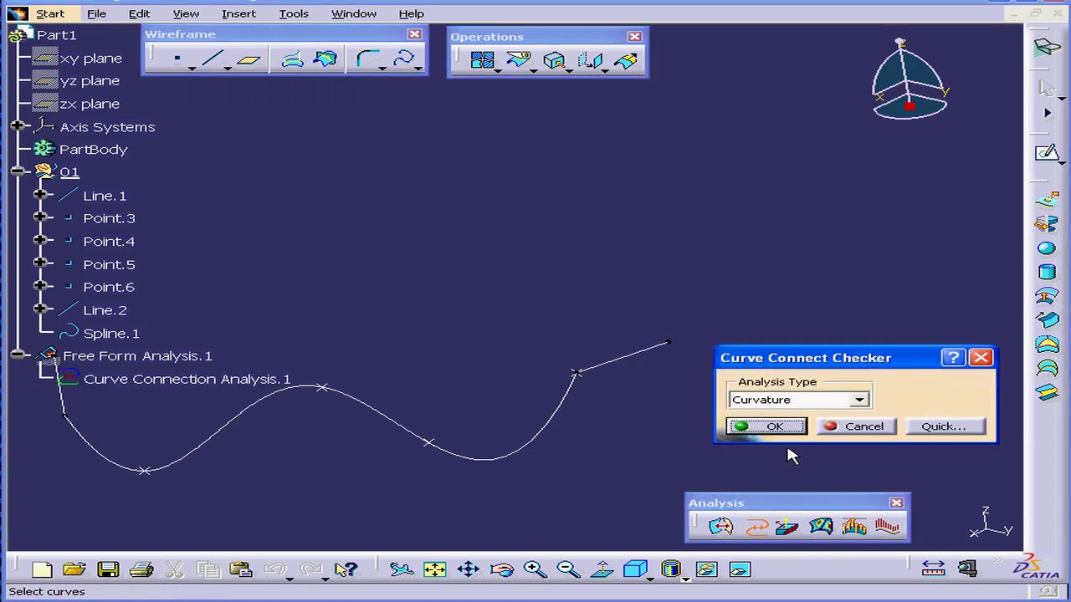
{"action": "left_click_drag", "start_coordinate": [818, 356], "coordinate": [816, 201]}
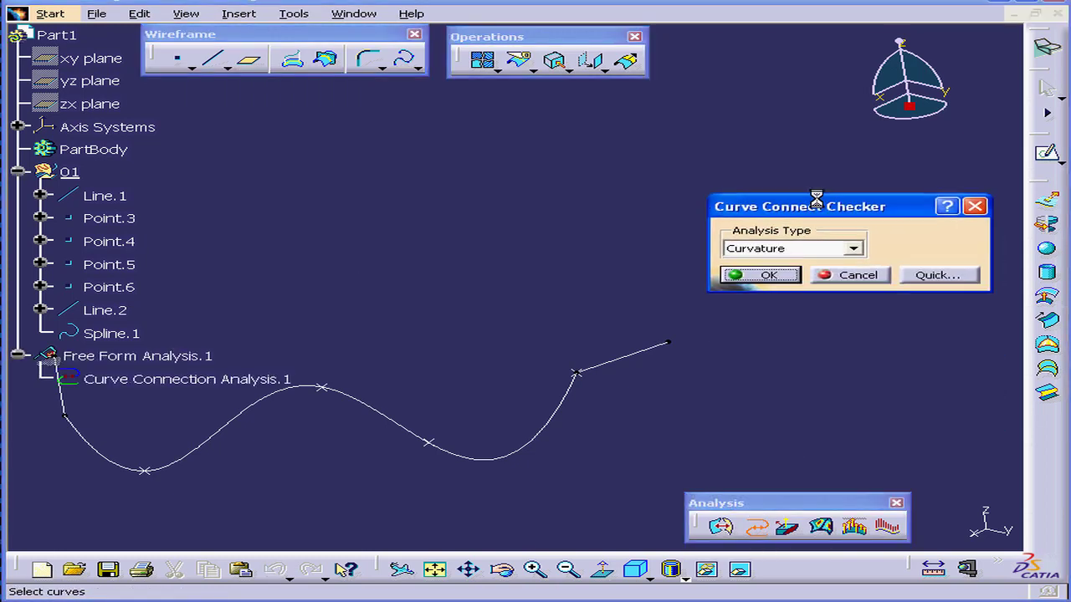
{"action": "left_click", "coordinate": [853, 248]}
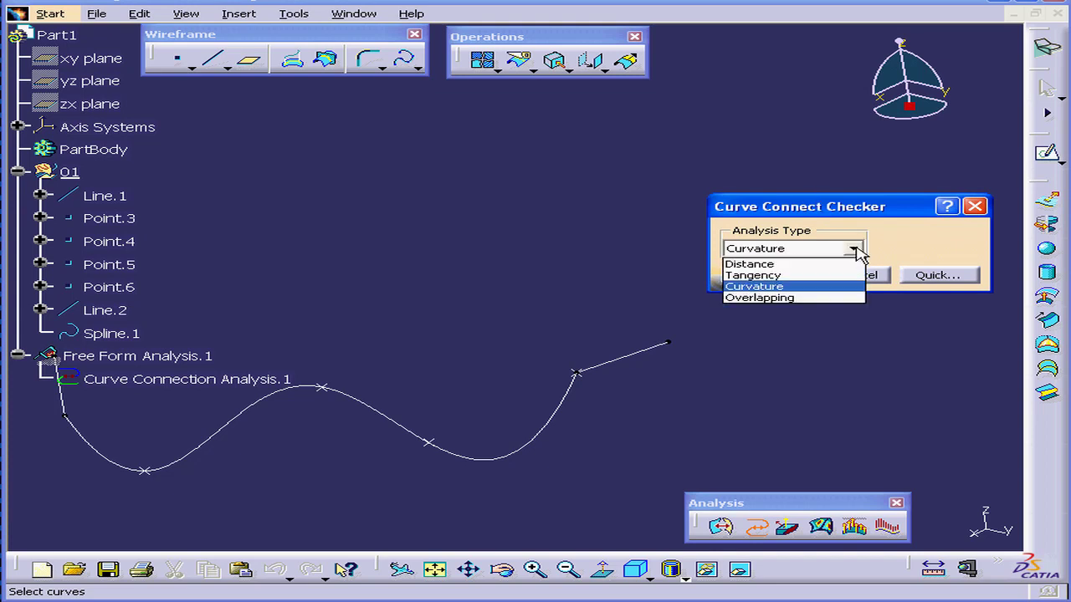
{"action": "left_click", "coordinate": [845, 276]}
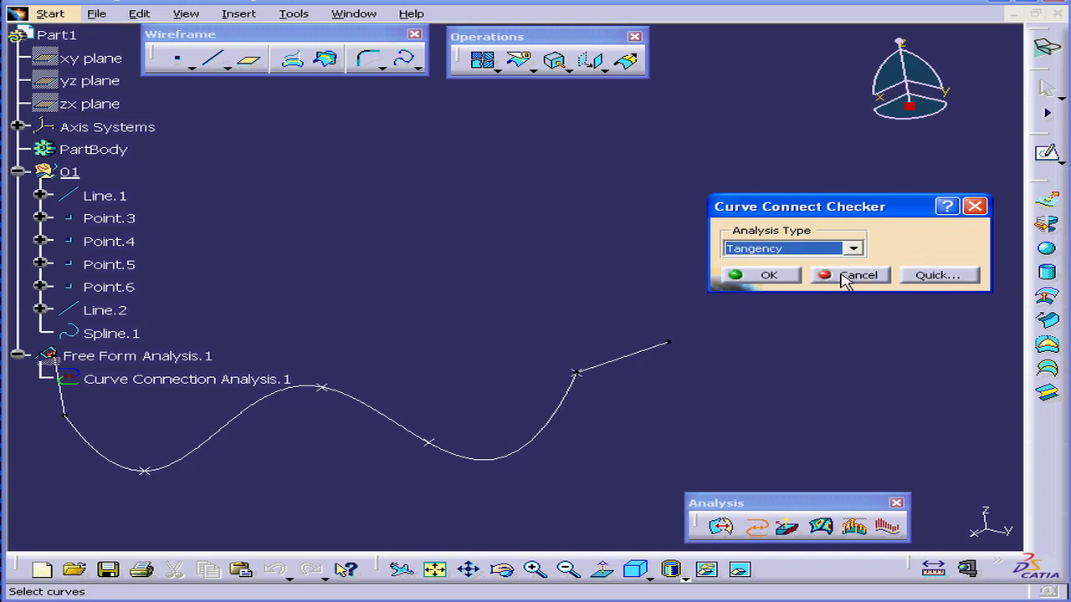
{"action": "left_click", "coordinate": [651, 353]}
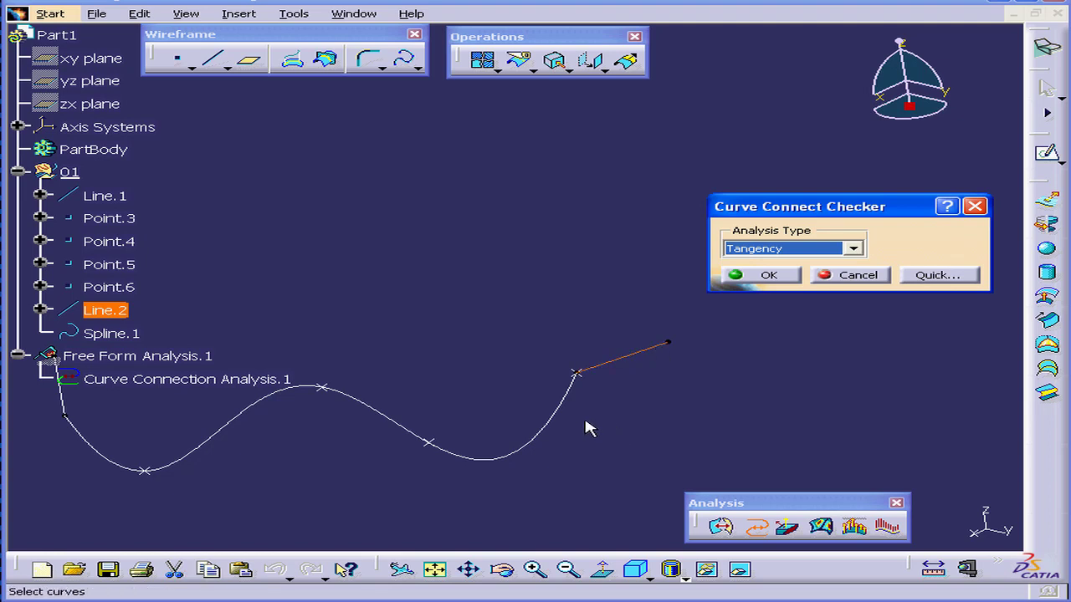
{"action": "left_click", "coordinate": [571, 416]}
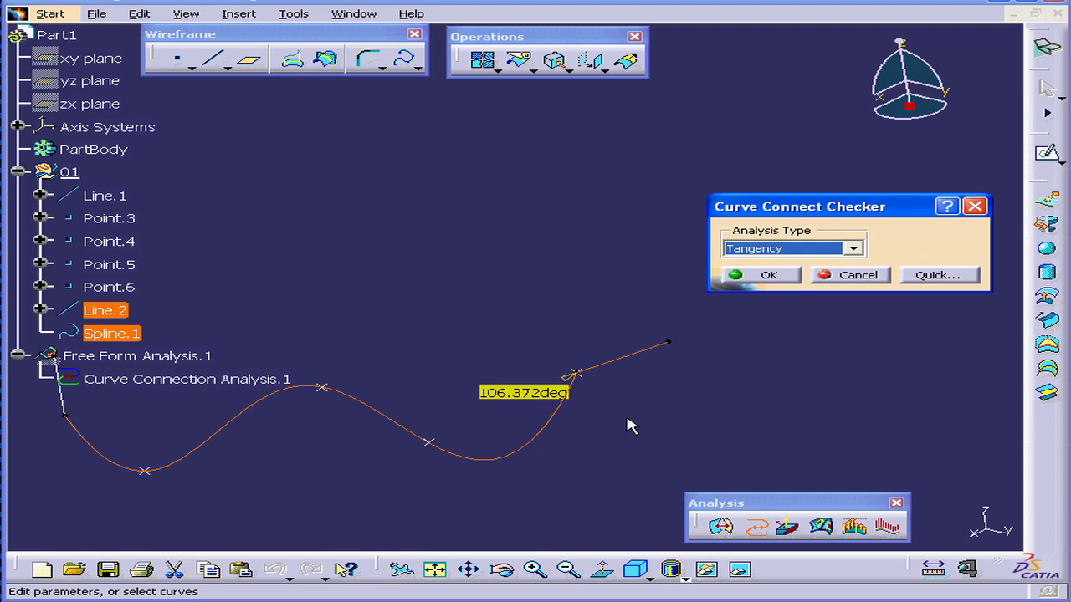
{"action": "key", "text": "Tab"}
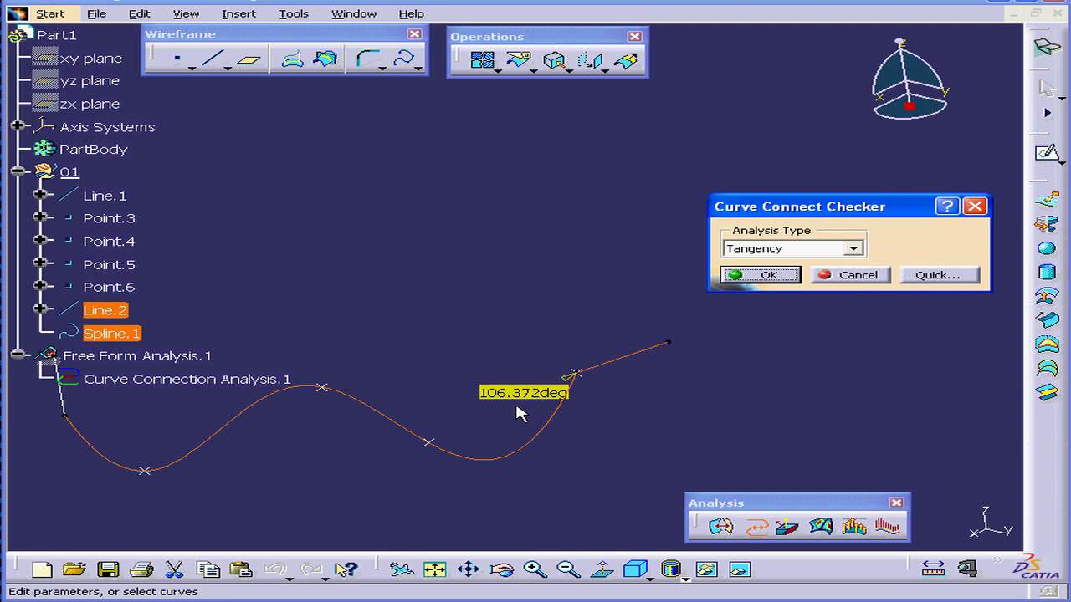
- Switch the check to curvature, read 200%, and cancel the analysis
{"action": "left_click", "coordinate": [853, 250]}
{"action": "left_click", "coordinate": [793, 286]}
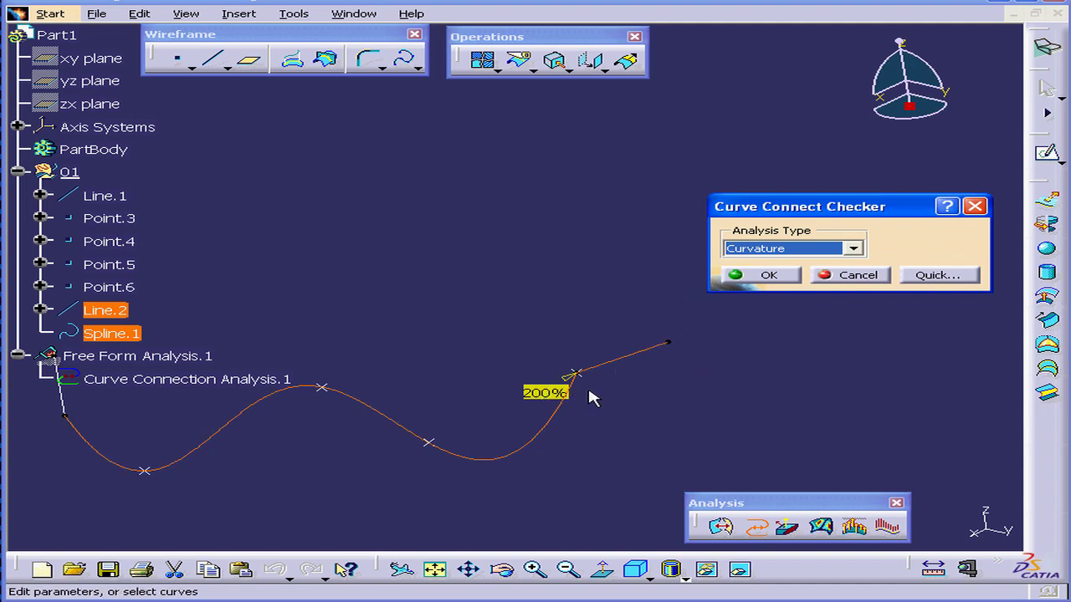
{"action": "left_click", "coordinate": [862, 276]}
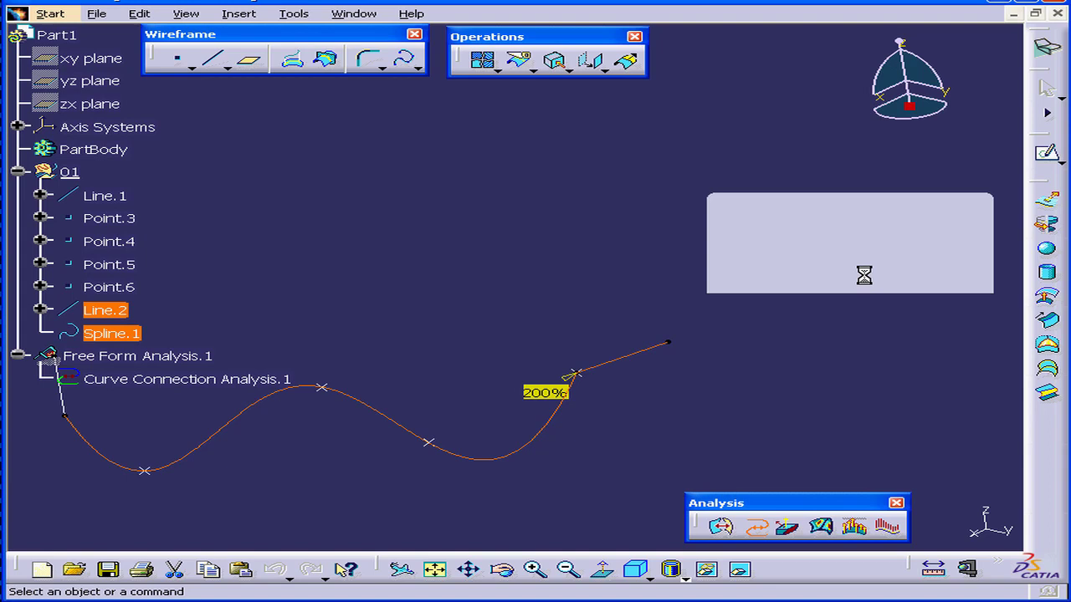
- Make Line.2 the tangent direction of Spline.1 at Point.6, with tension 1
{"action": "double_click", "coordinate": [123, 333]}
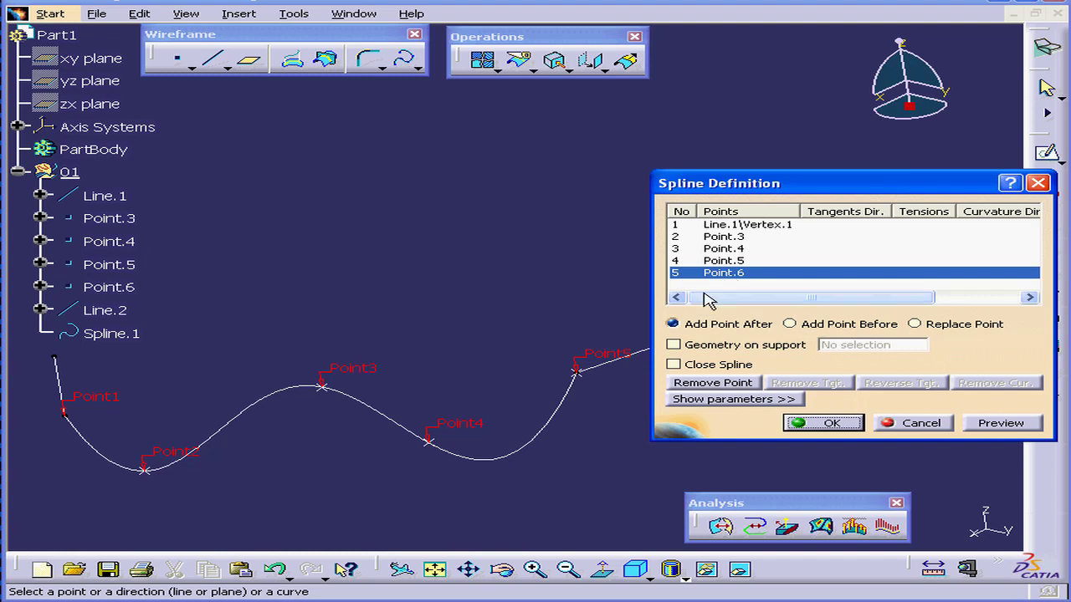
{"action": "left_click", "coordinate": [624, 360]}
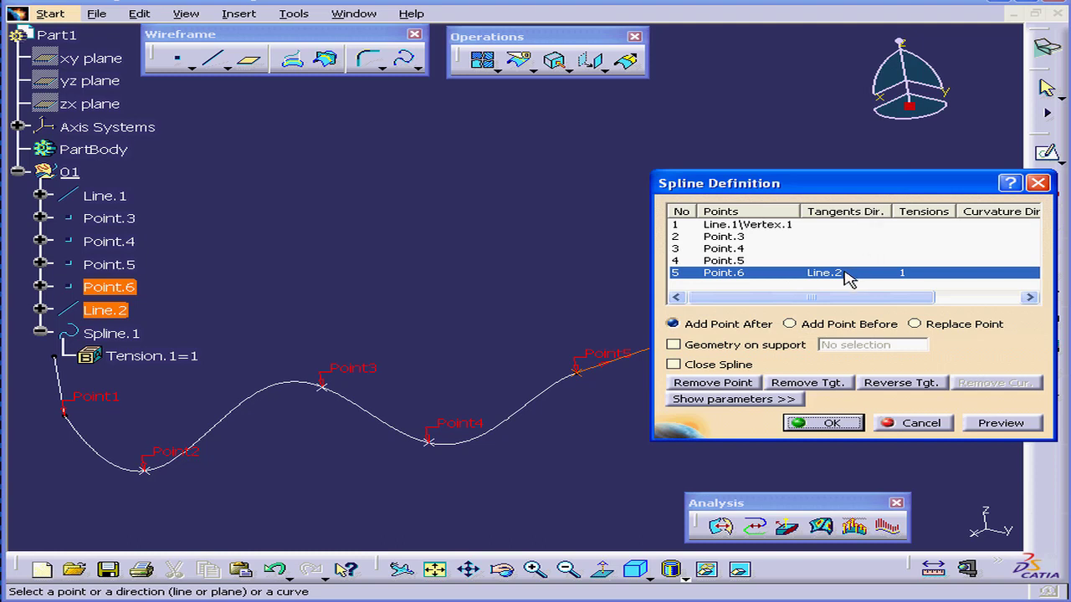
{"action": "left_click", "coordinate": [830, 423]}
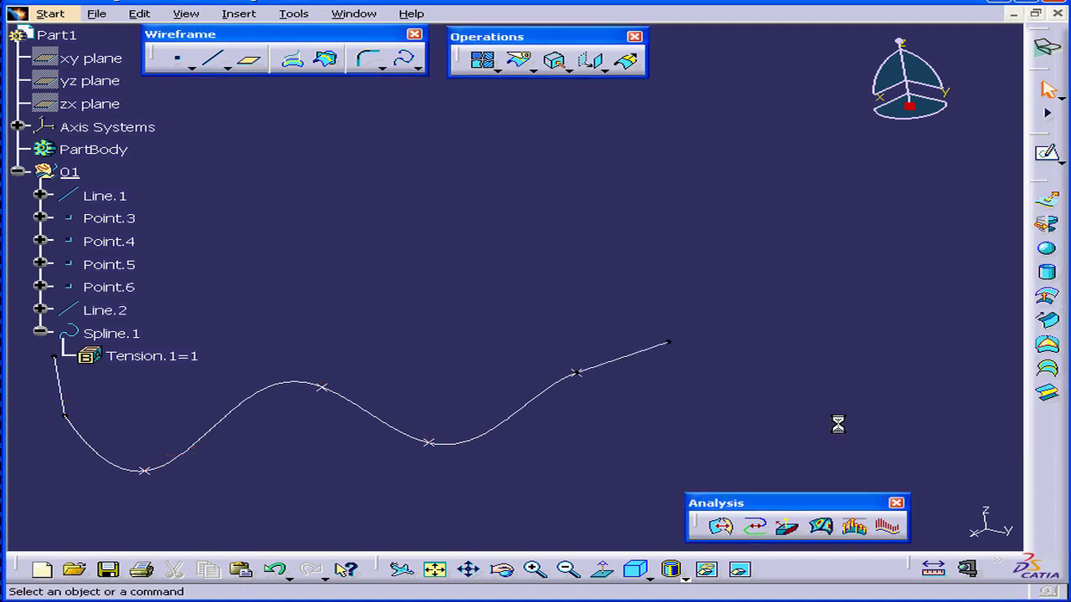
- Check tangency between Line.2 and Spline.1, now reading 0deg
{"action": "left_click", "coordinate": [758, 528]}
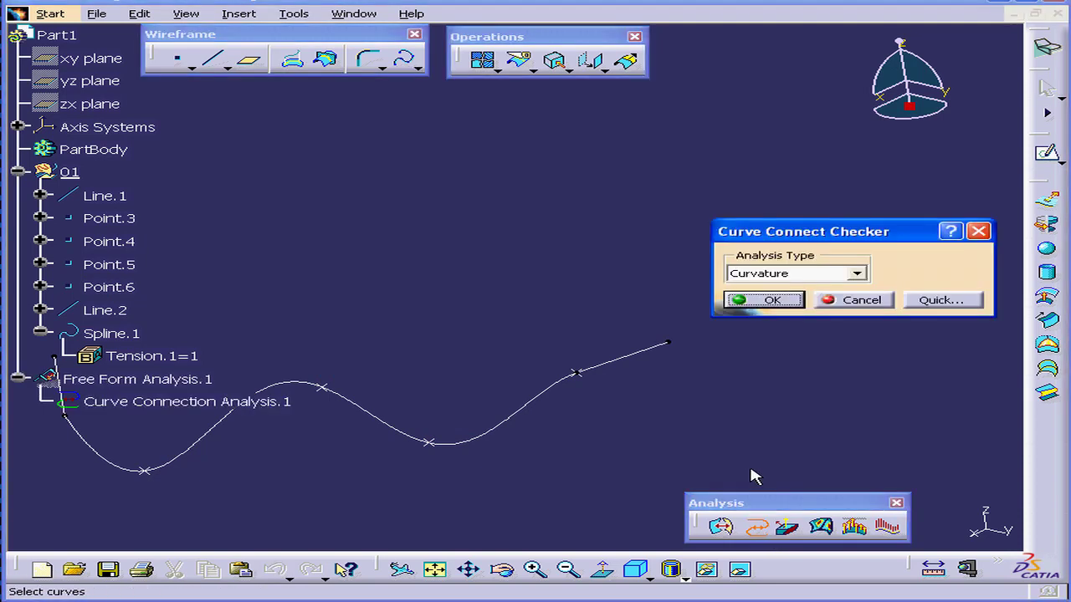
{"action": "left_click", "coordinate": [856, 274]}
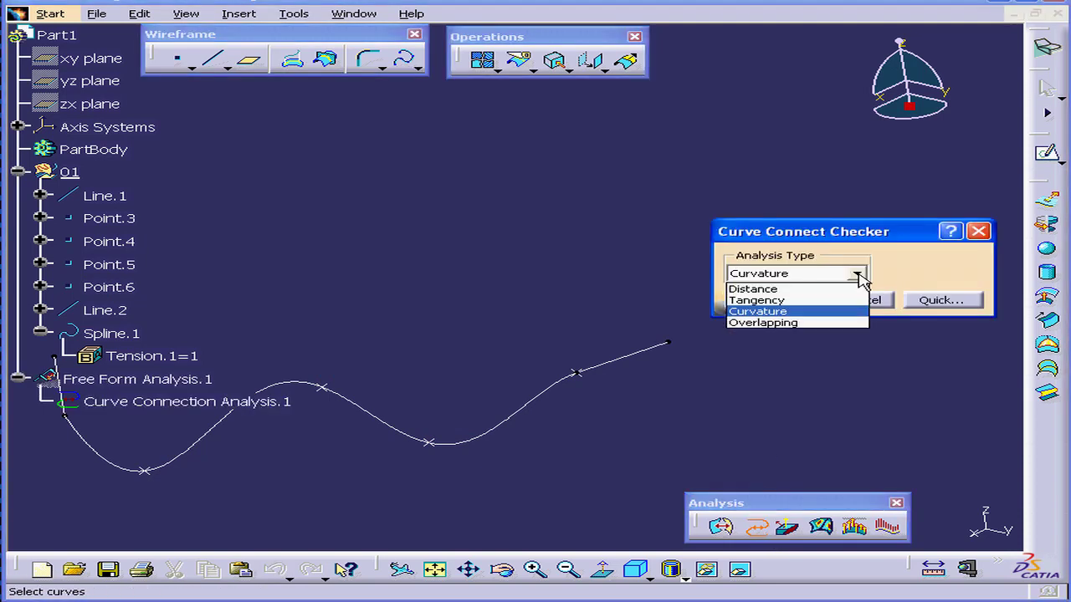
{"action": "left_click", "coordinate": [836, 300]}
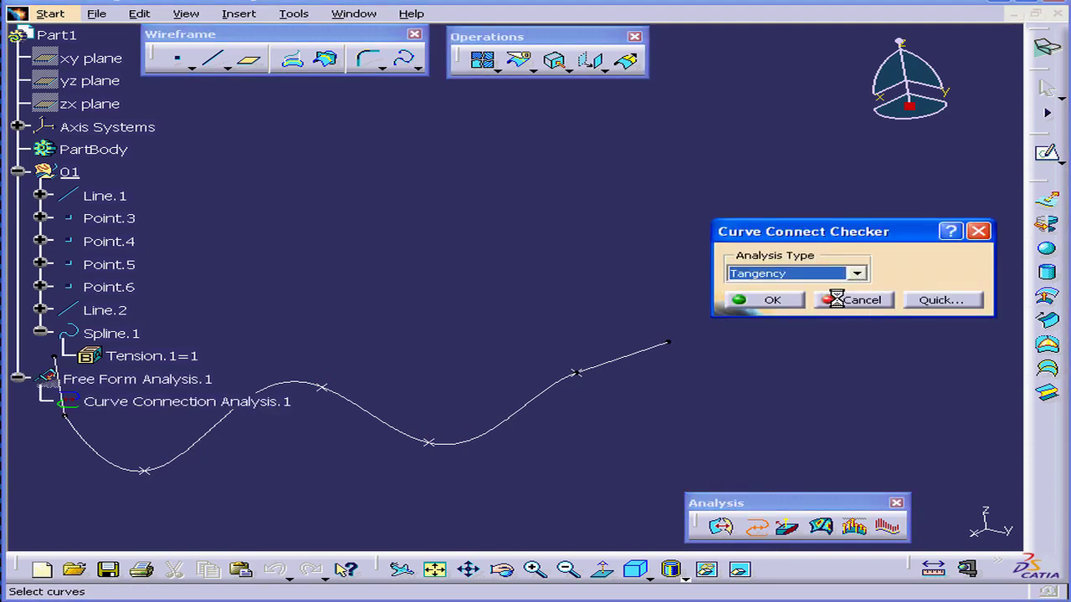
{"action": "left_click", "coordinate": [661, 355]}
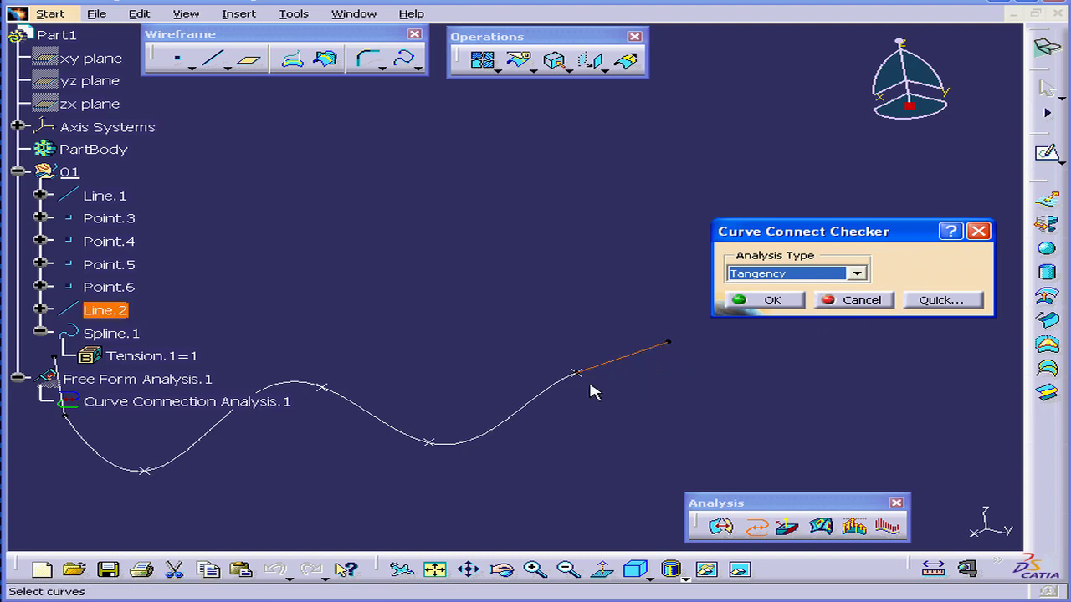
{"action": "left_click", "coordinate": [559, 386]}
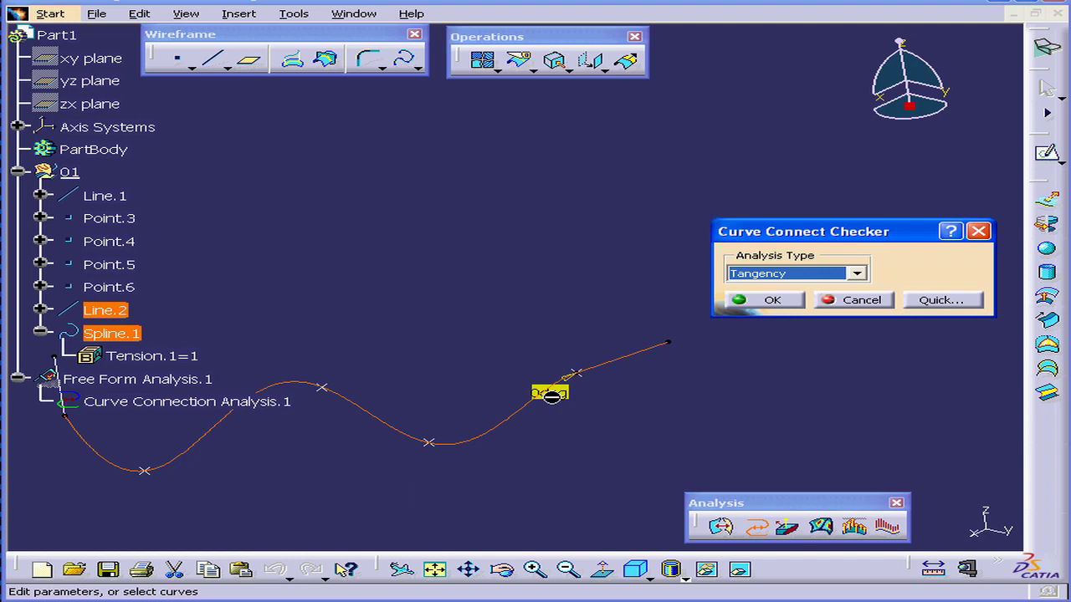
- Switch the check to curvature, read the 200% jump, and dismiss it
{"action": "left_click", "coordinate": [856, 273]}
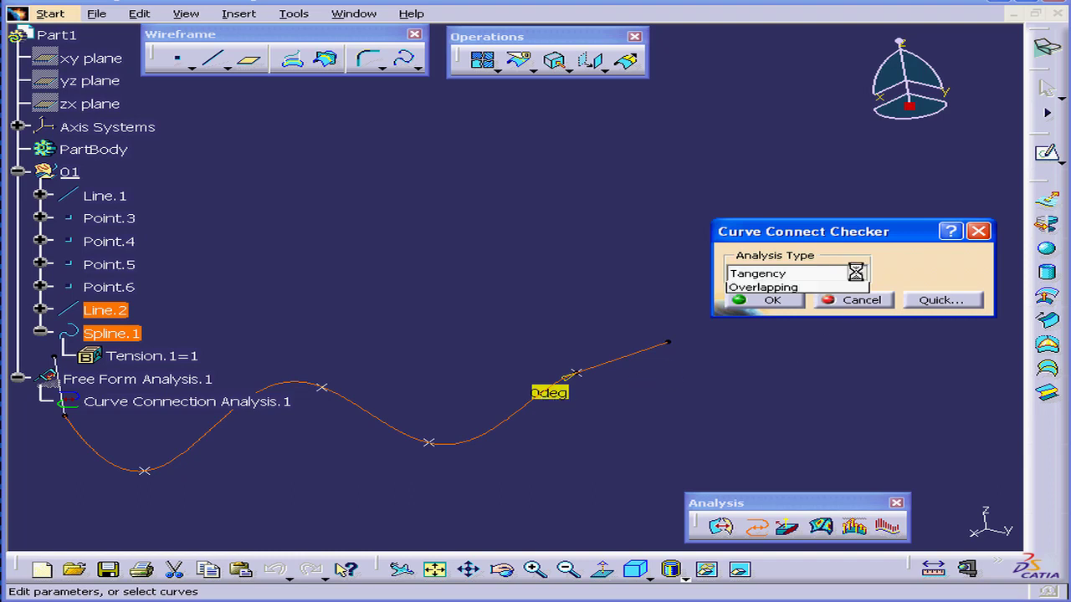
{"action": "left_click", "coordinate": [810, 308]}
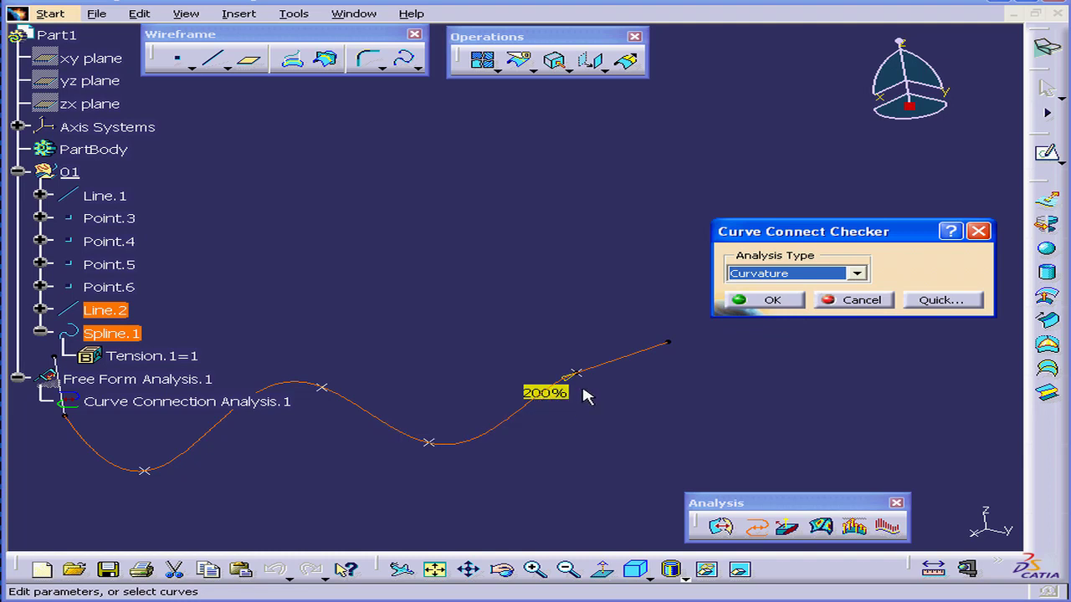
{"action": "left_click", "coordinate": [862, 300]}
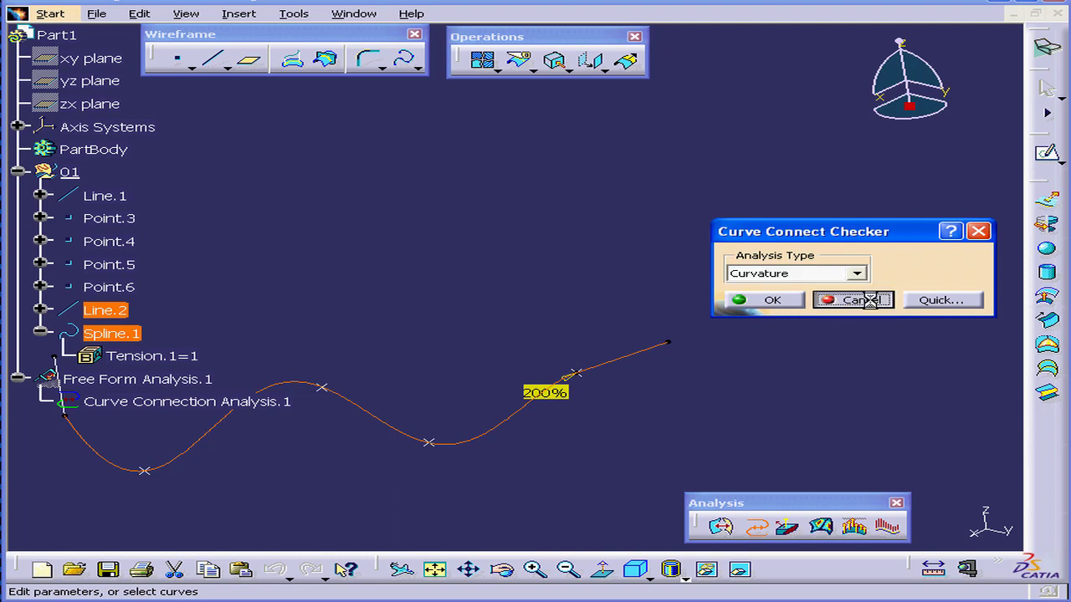
- Set Spline.1's continuity at Point.6 to Curvature and start a new connection check
{"action": "double_click", "coordinate": [126, 335]}
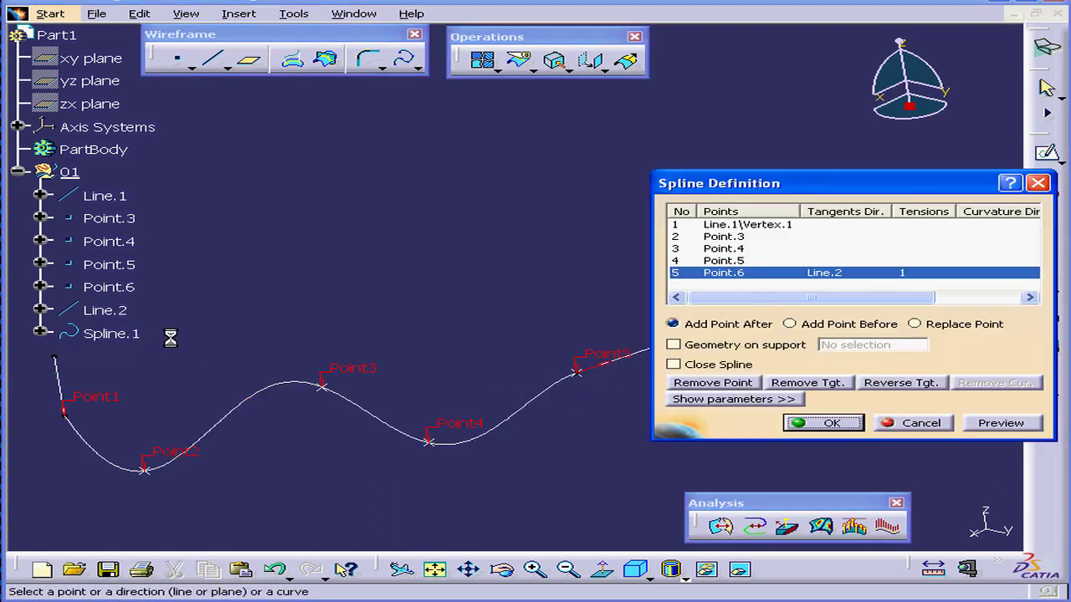
{"action": "left_click", "coordinate": [719, 403]}
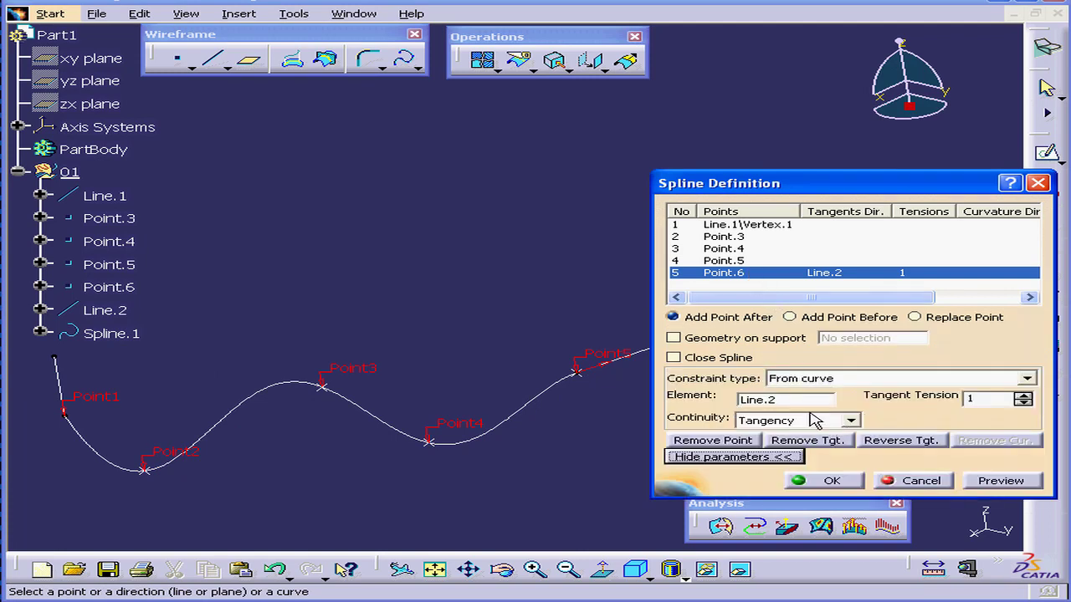
{"action": "left_click", "coordinate": [852, 421]}
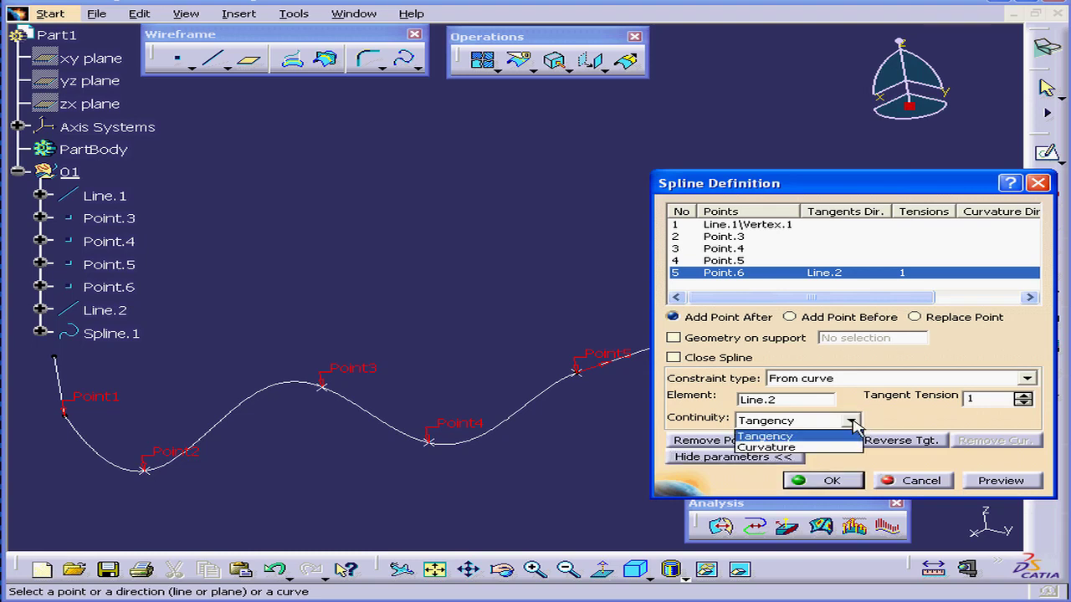
{"action": "left_click", "coordinate": [816, 448]}
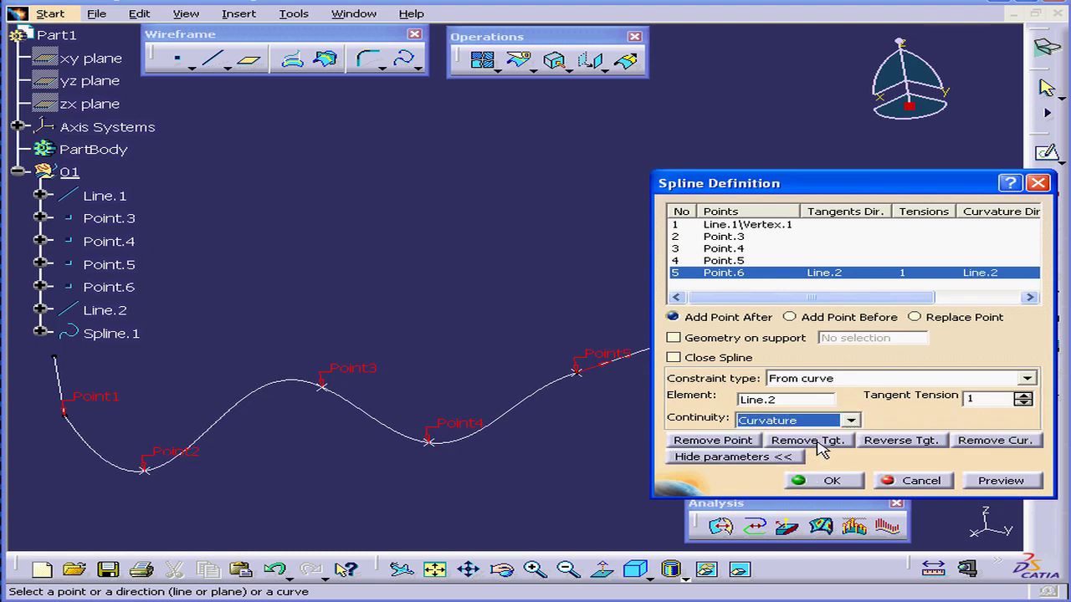
{"action": "left_click", "coordinate": [941, 297]}
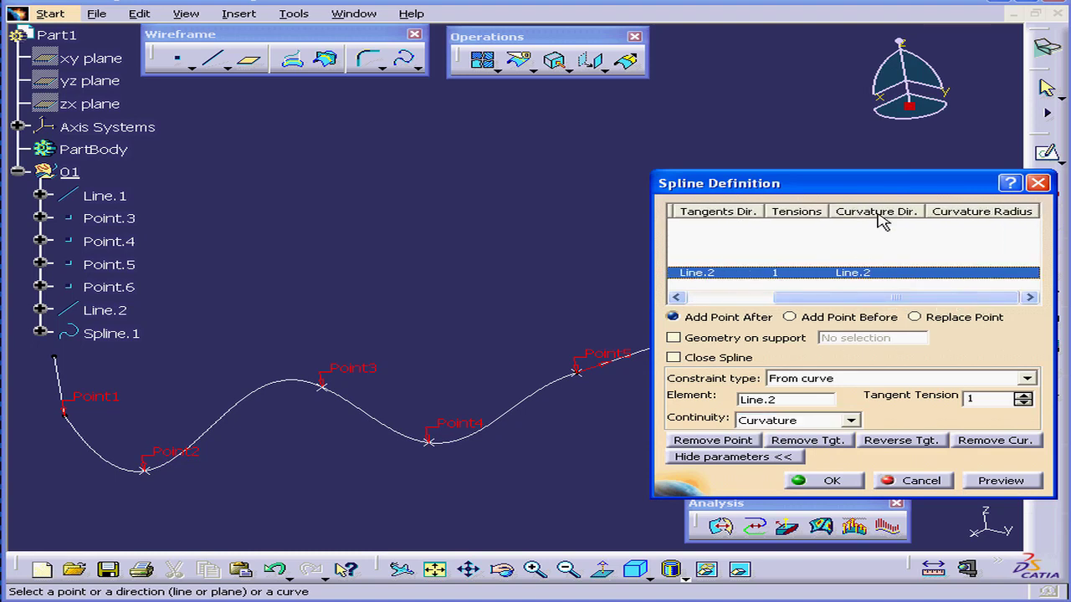
{"action": "left_click_drag", "start_coordinate": [898, 297], "coordinate": [812, 299]}
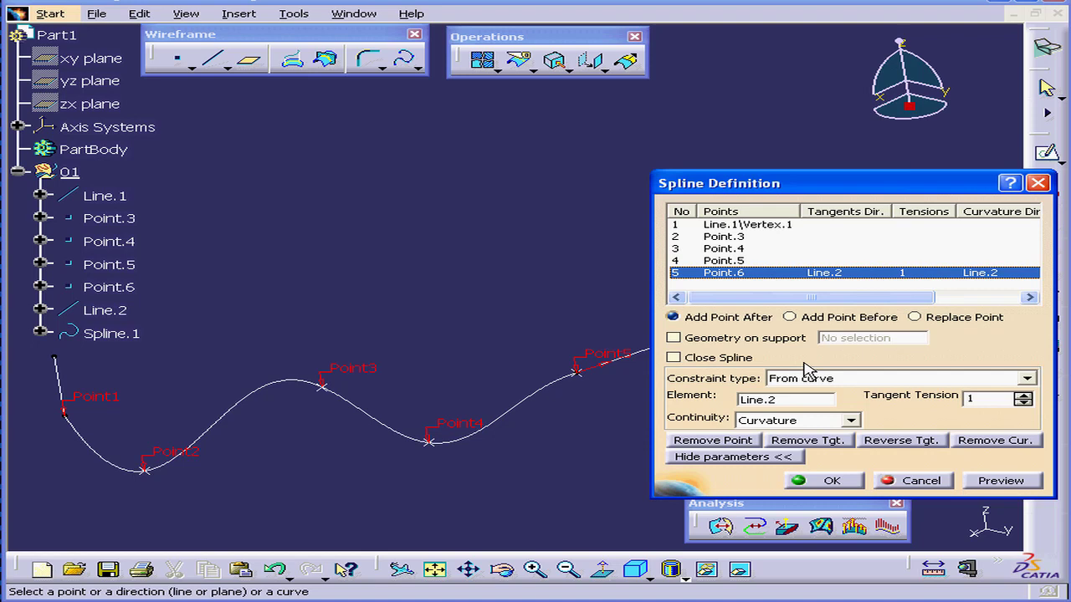
{"action": "left_click", "coordinate": [828, 478]}
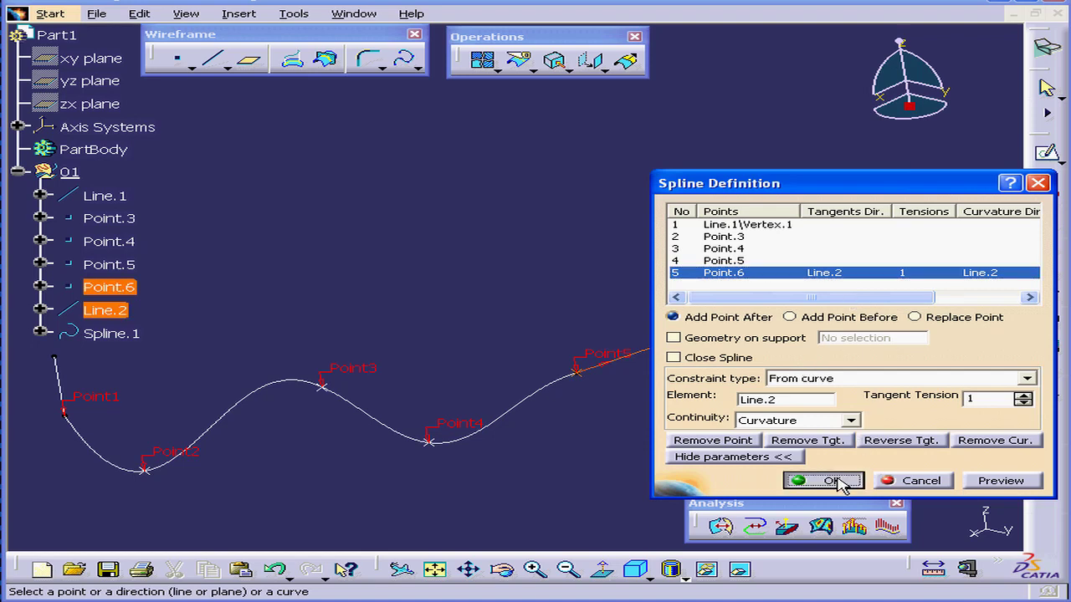
{"action": "left_click", "coordinate": [757, 529]}
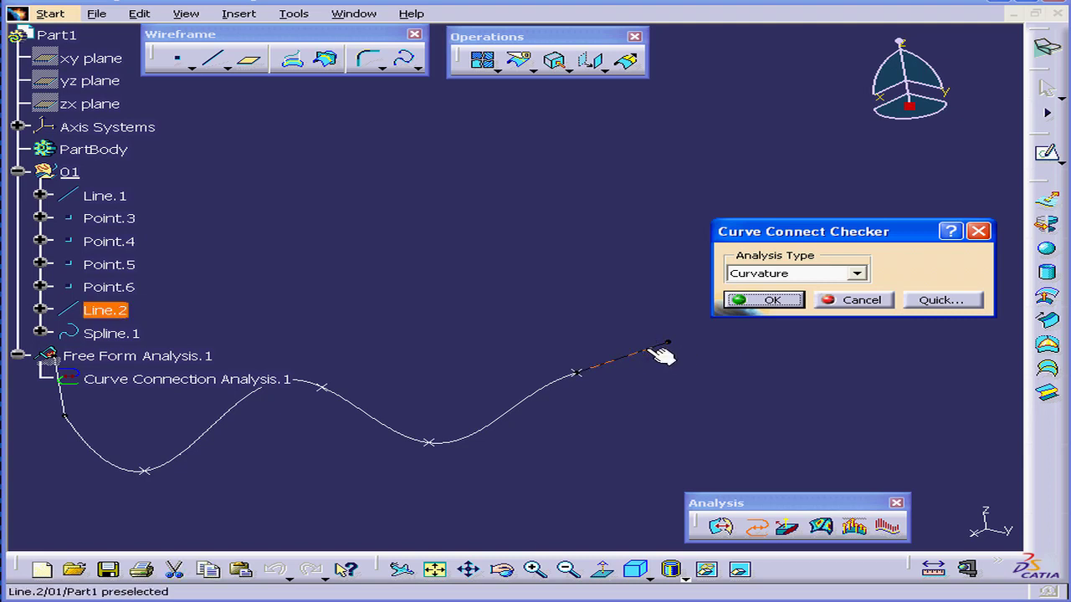
- Check Spline.1 against Line.2: 0% curvature difference, 0deg tangency. Then cancel
{"action": "left_click", "coordinate": [554, 382]}
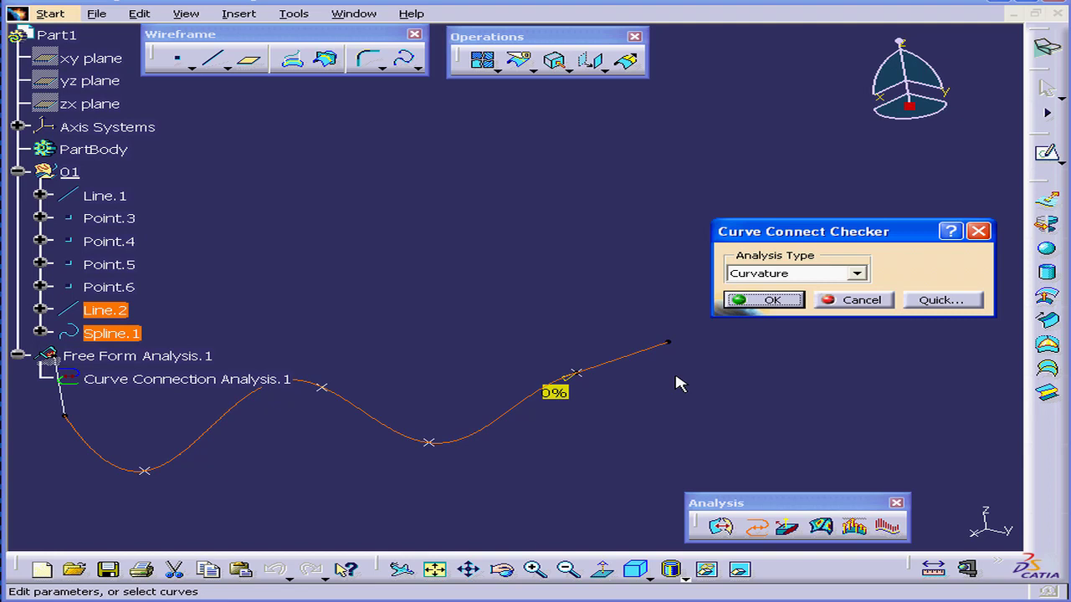
{"action": "left_click", "coordinate": [857, 273]}
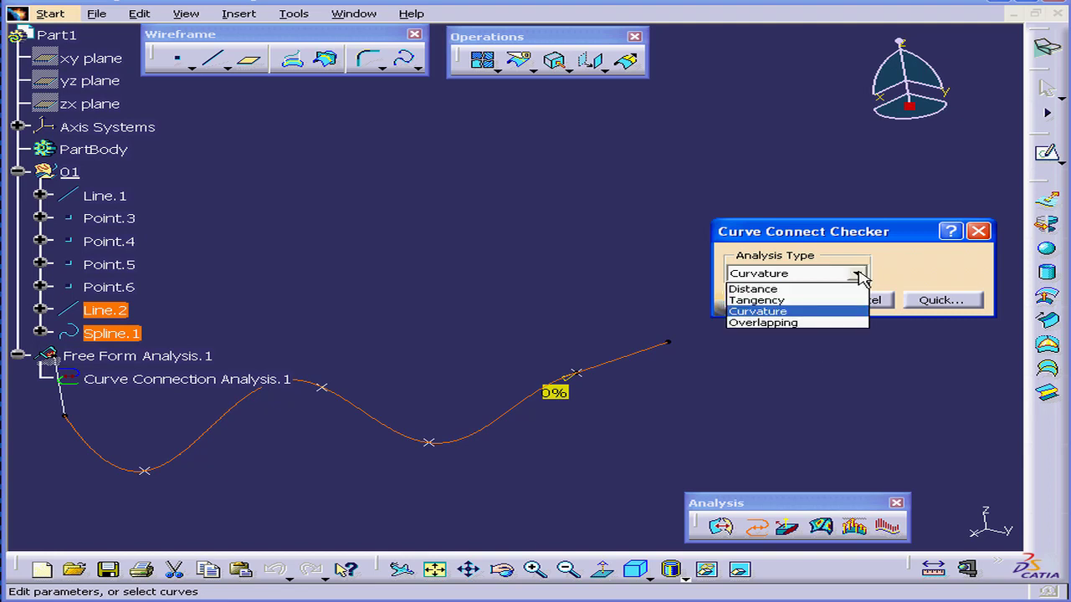
{"action": "left_click", "coordinate": [828, 300]}
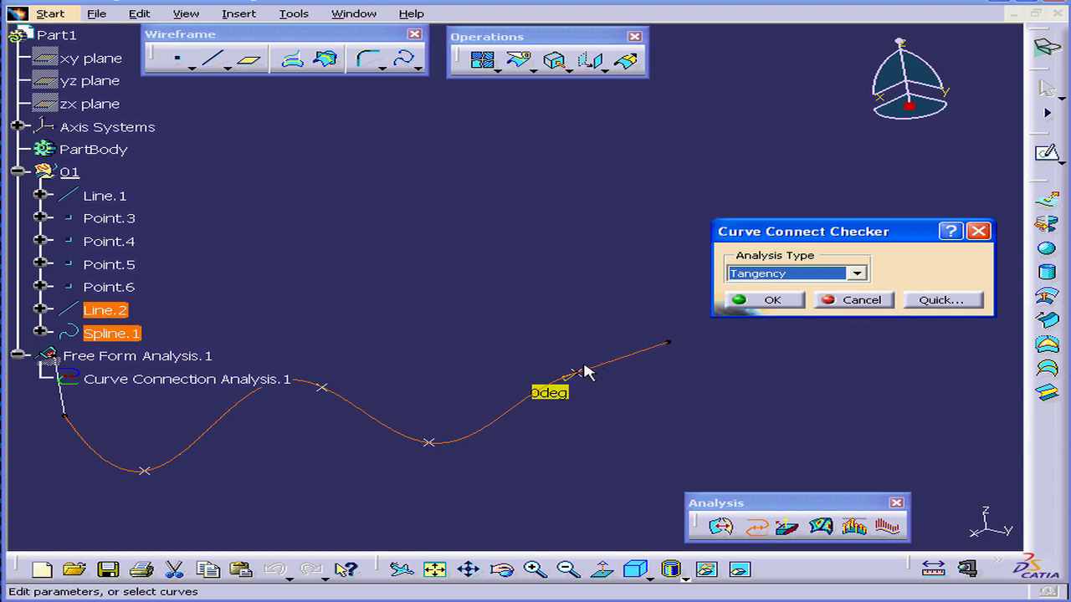
{"action": "left_click", "coordinate": [862, 301]}
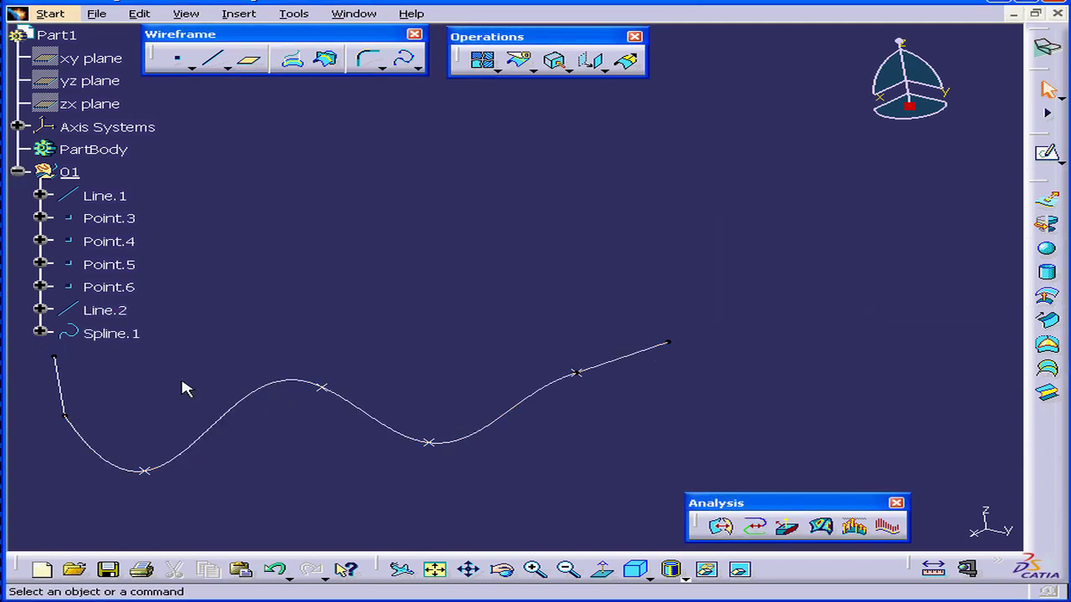
- Change Spline.1's tangent tension at Point.6 to 0.7 and confirm
{"action": "double_click", "coordinate": [117, 336]}
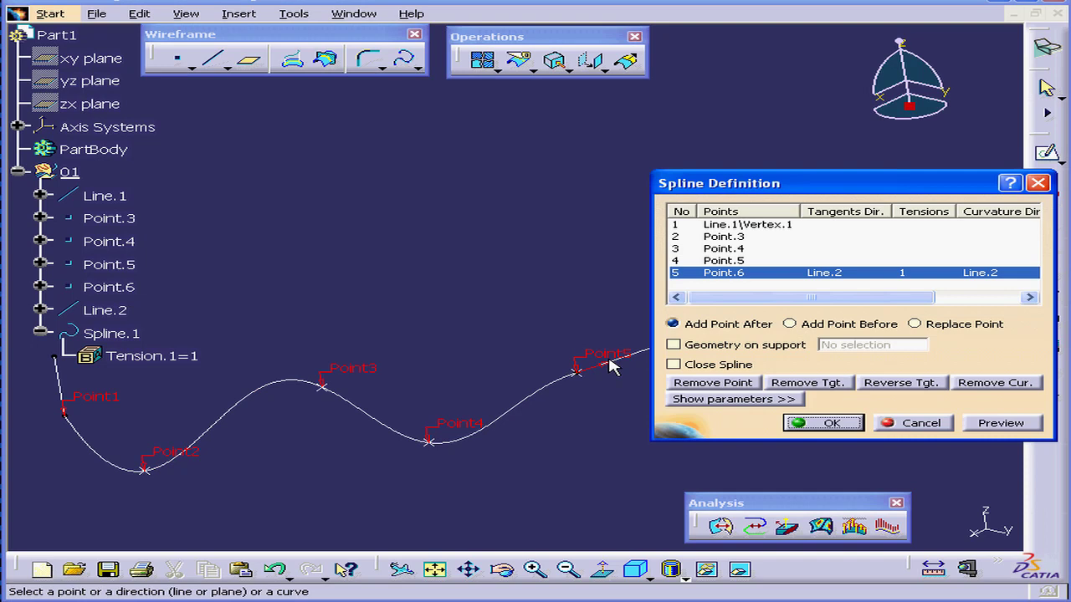
{"action": "left_click", "coordinate": [736, 399]}
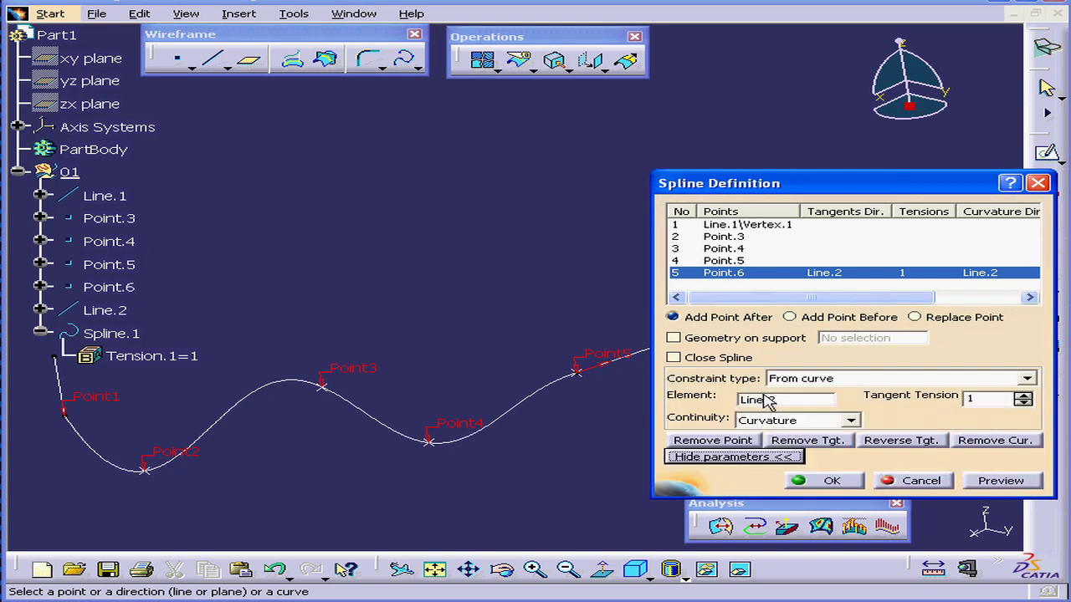
{"action": "left_click_drag", "start_coordinate": [1023, 399], "coordinate": [1023, 399]}
{"action": "left_click", "coordinate": [1024, 403]}
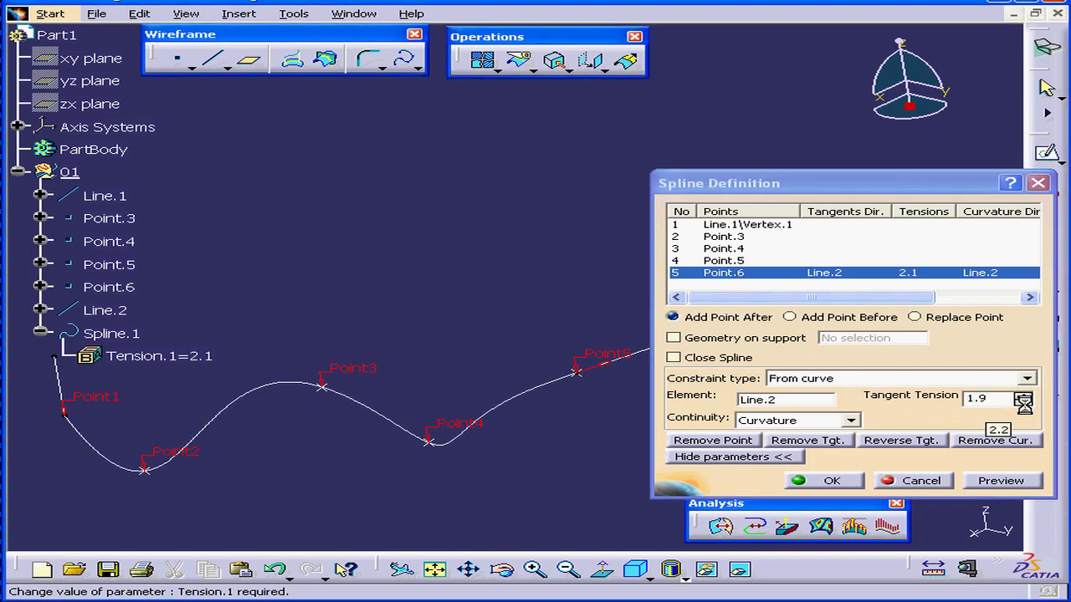
{"action": "left_click", "coordinate": [1023, 404]}
{"action": "left_click", "coordinate": [824, 480]}
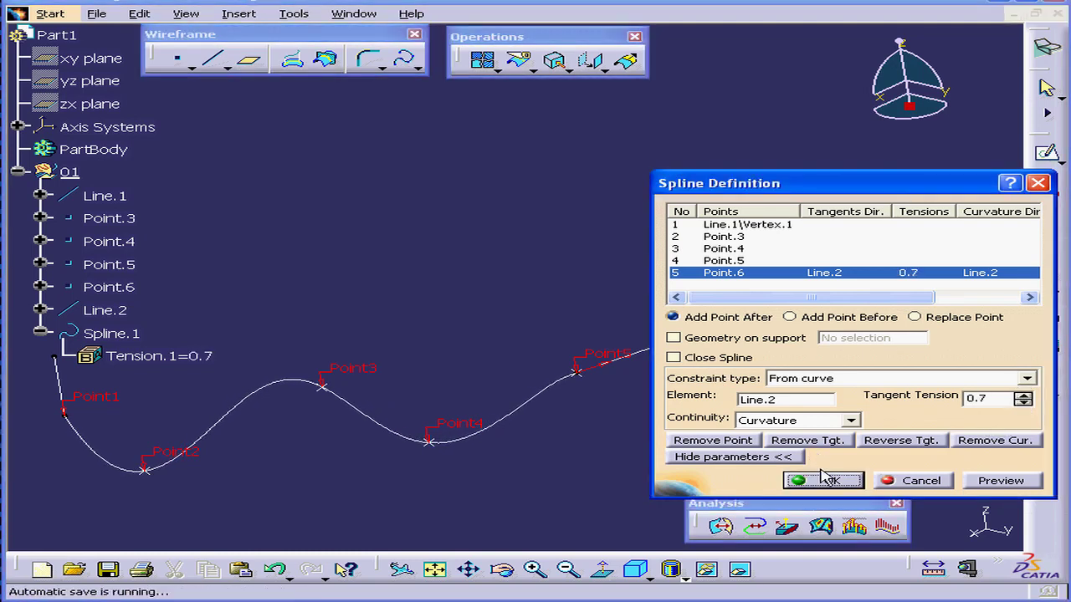
- Show the Absolute Axis System and make the part geometry active again
{"action": "left_click", "coordinate": [17, 127]}
{"action": "right_click", "coordinate": [81, 153]}
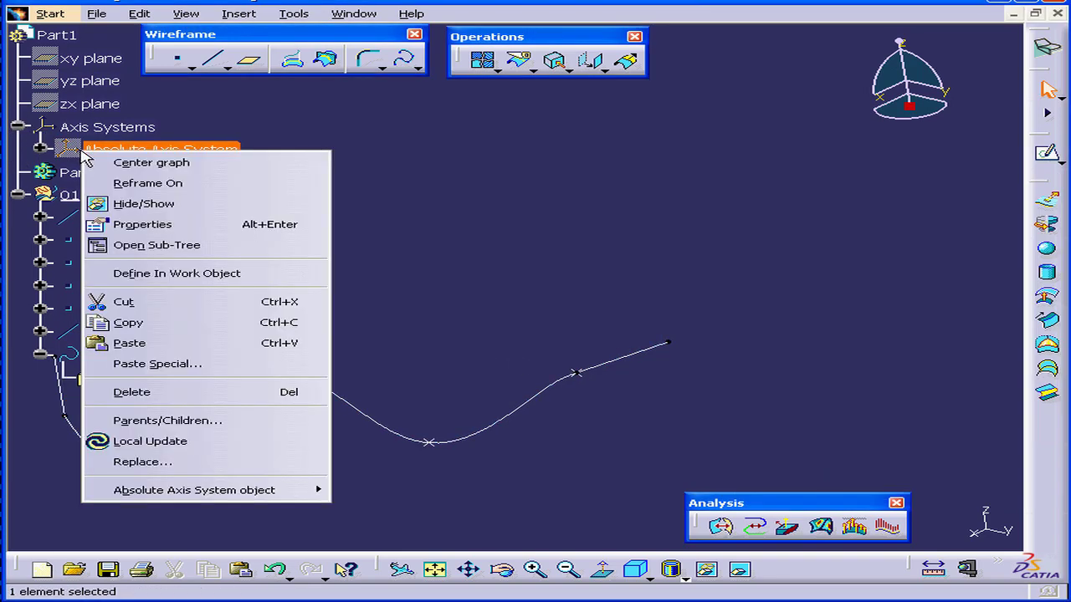
{"action": "left_click", "coordinate": [164, 204]}
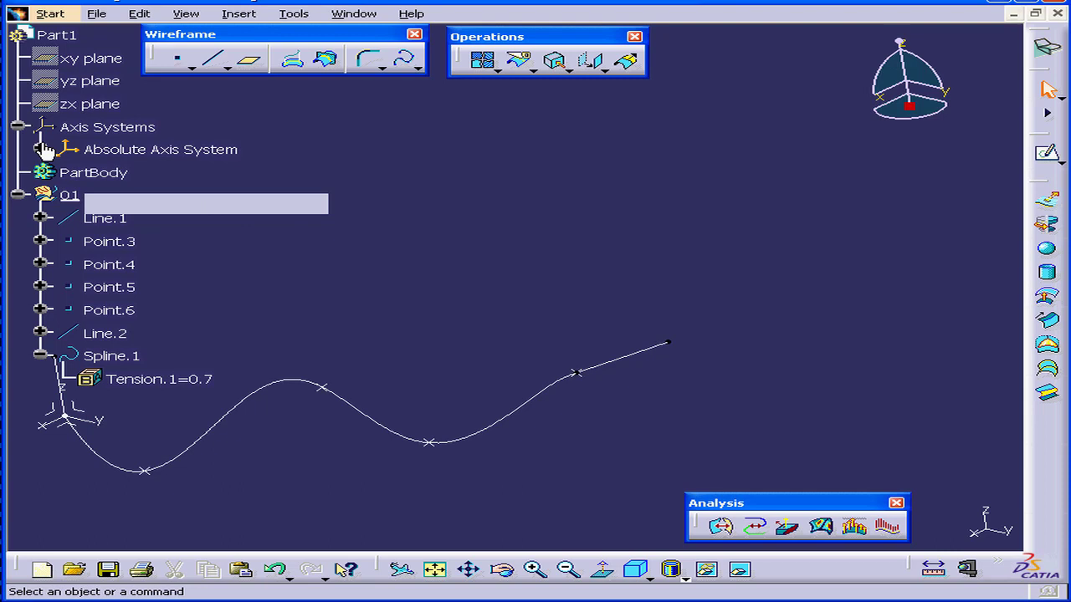
{"action": "left_click", "coordinate": [299, 260]}
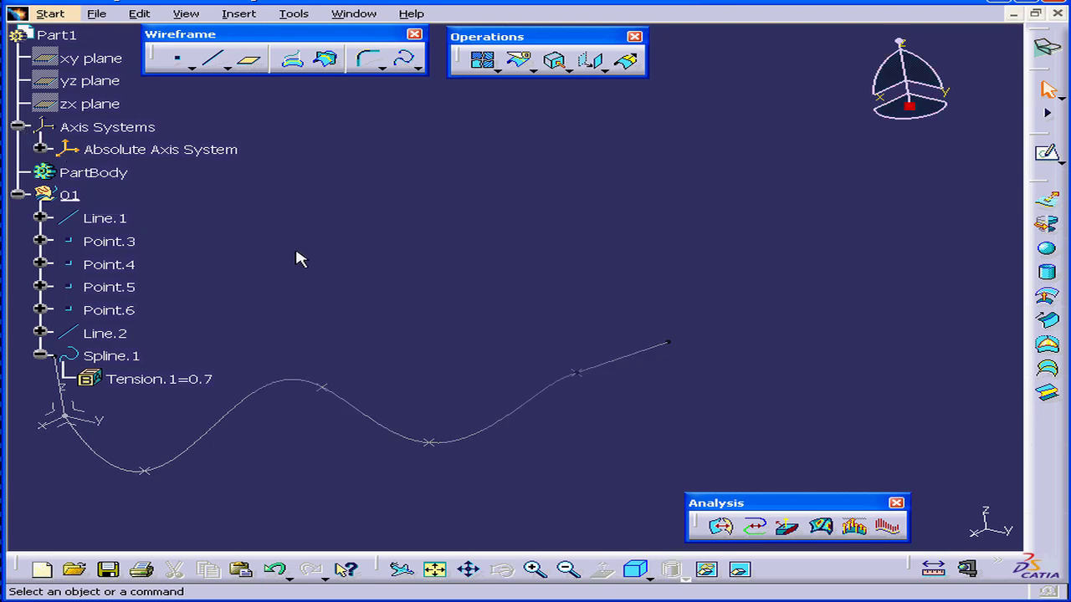
{"action": "left_click", "coordinate": [17, 127]}
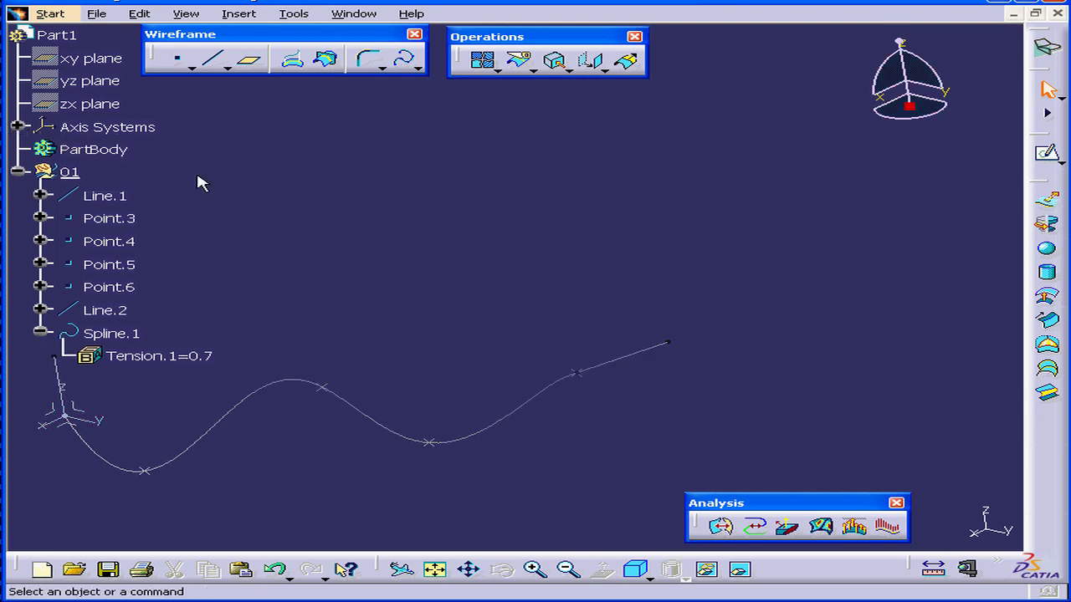
{"action": "left_click", "coordinate": [19, 157]}
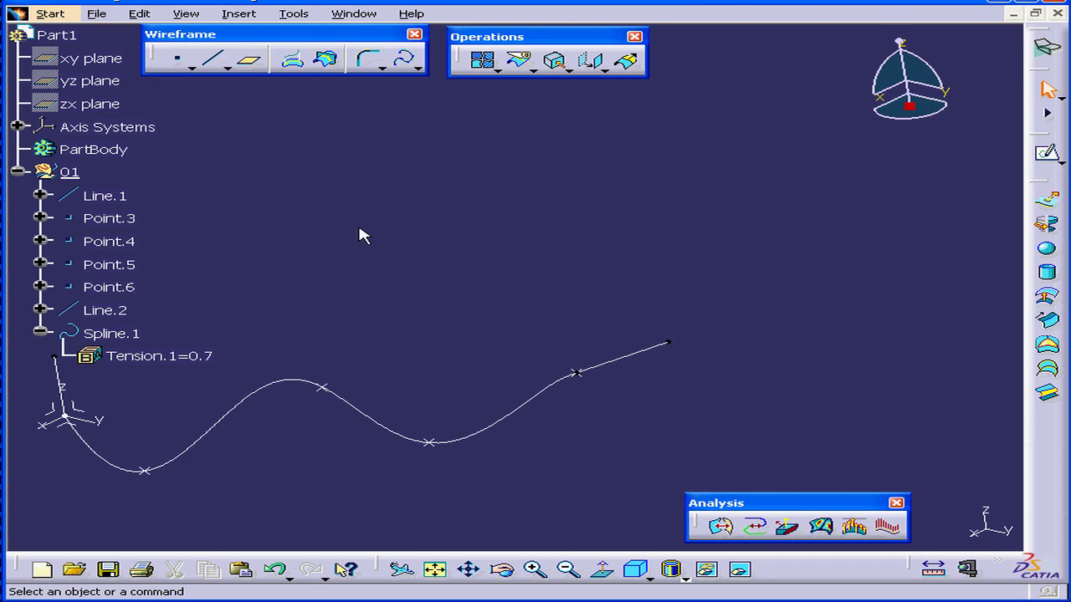
- Start a point-to-point line whose start is a new point at (-120, 100, -9)
{"action": "left_click", "coordinate": [214, 60]}
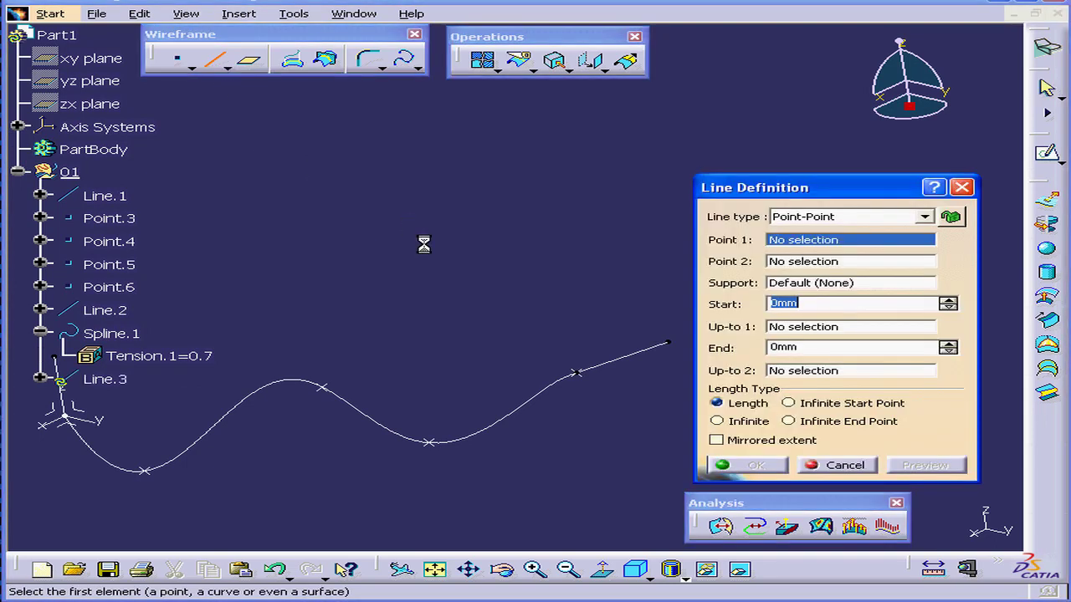
{"action": "left_click_drag", "start_coordinate": [816, 203], "coordinate": [770, 161]}
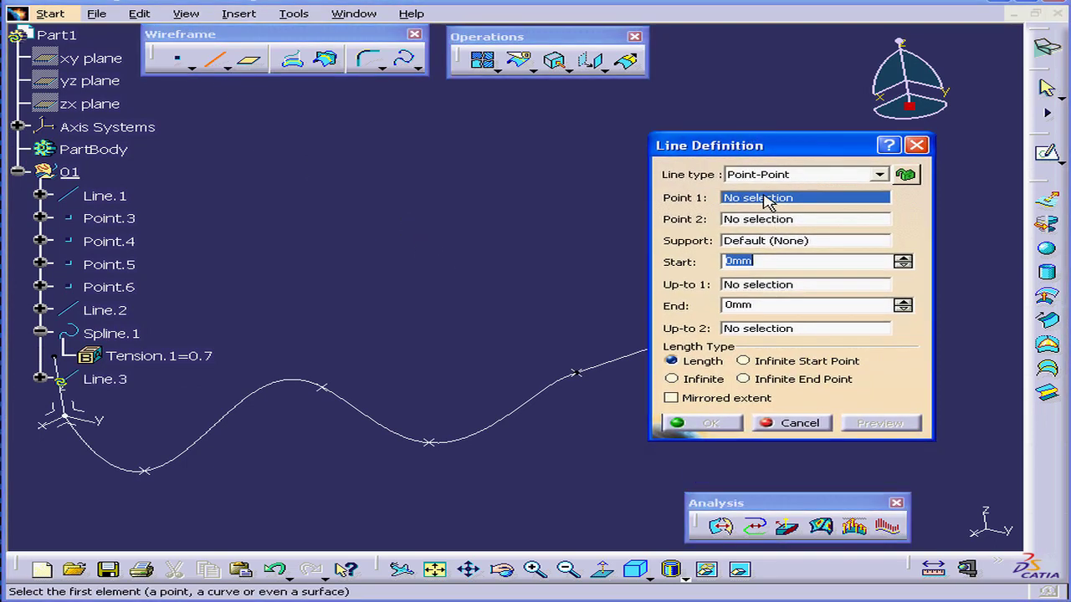
{"action": "right_click", "coordinate": [768, 201]}
{"action": "left_click", "coordinate": [829, 206]}
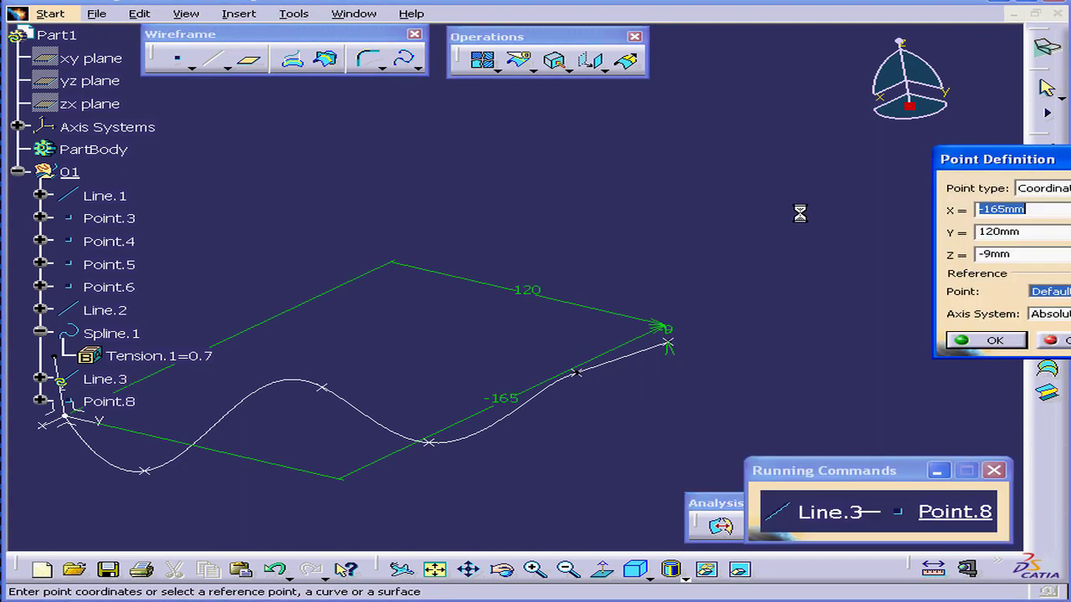
{"action": "left_click", "coordinate": [1040, 210]}
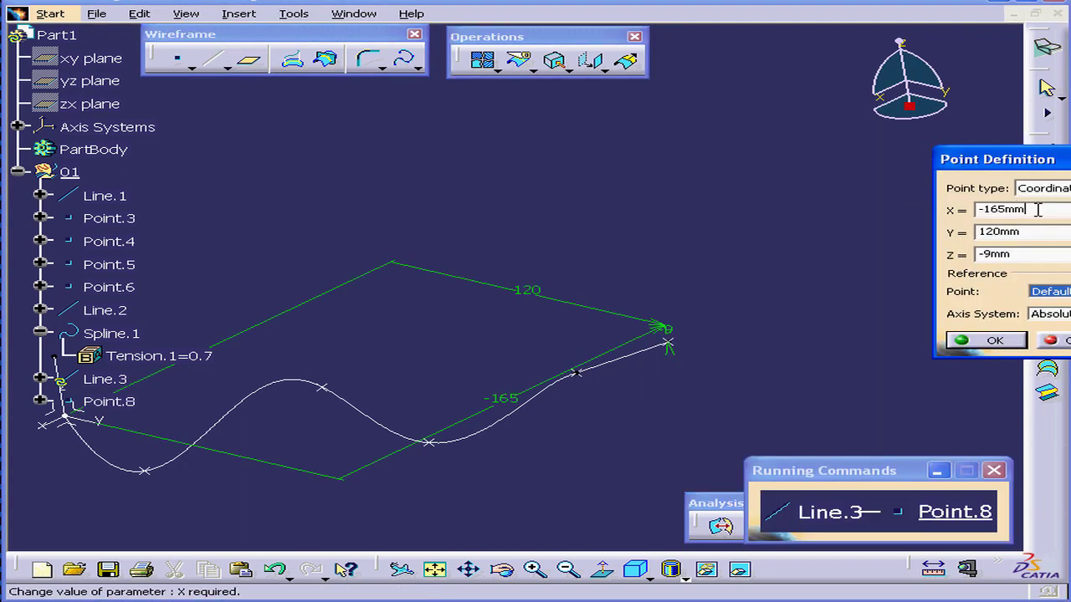
{"action": "left_click_drag", "start_coordinate": [1040, 210], "coordinate": [973, 216]}
{"action": "type", "text": "-"}
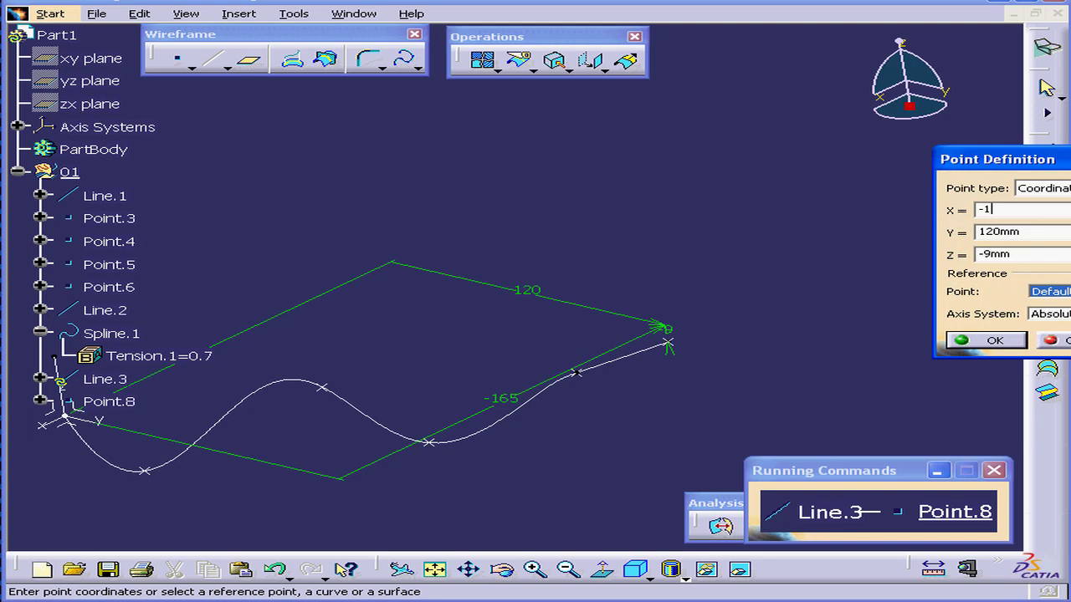
{"action": "type", "text": "120"}
{"action": "key", "text": "Tab"}
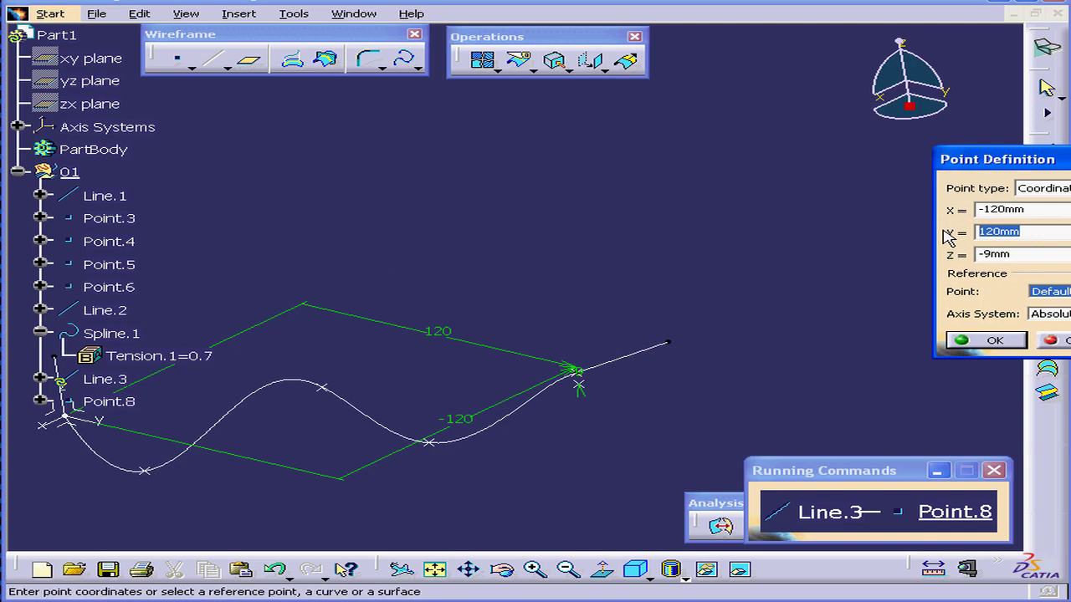
{"action": "type", "text": "100"}
{"action": "key", "text": "Tab"}
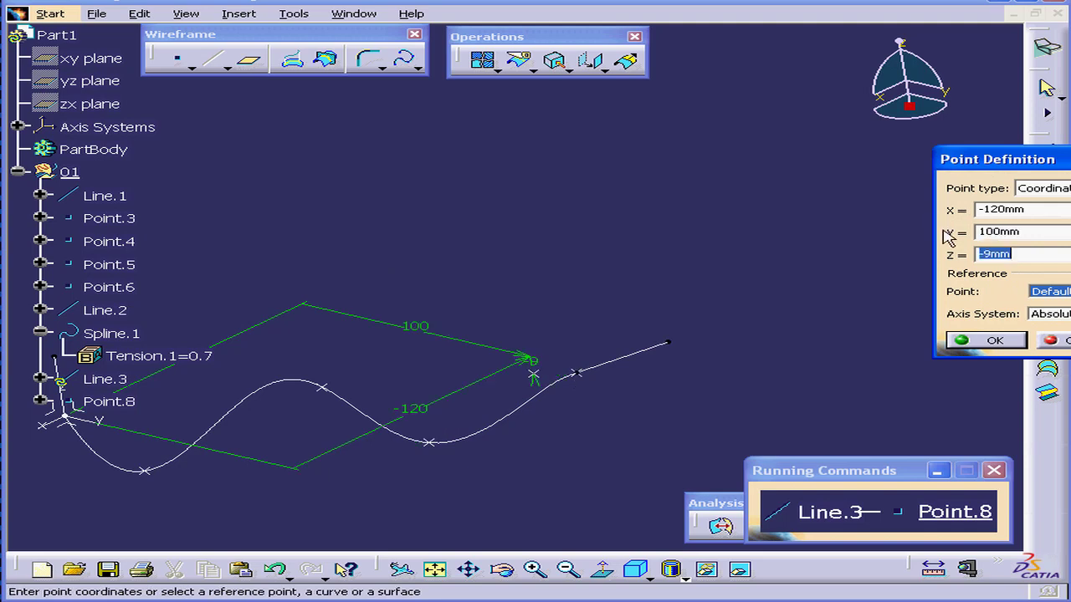
{"action": "left_click", "coordinate": [994, 340]}
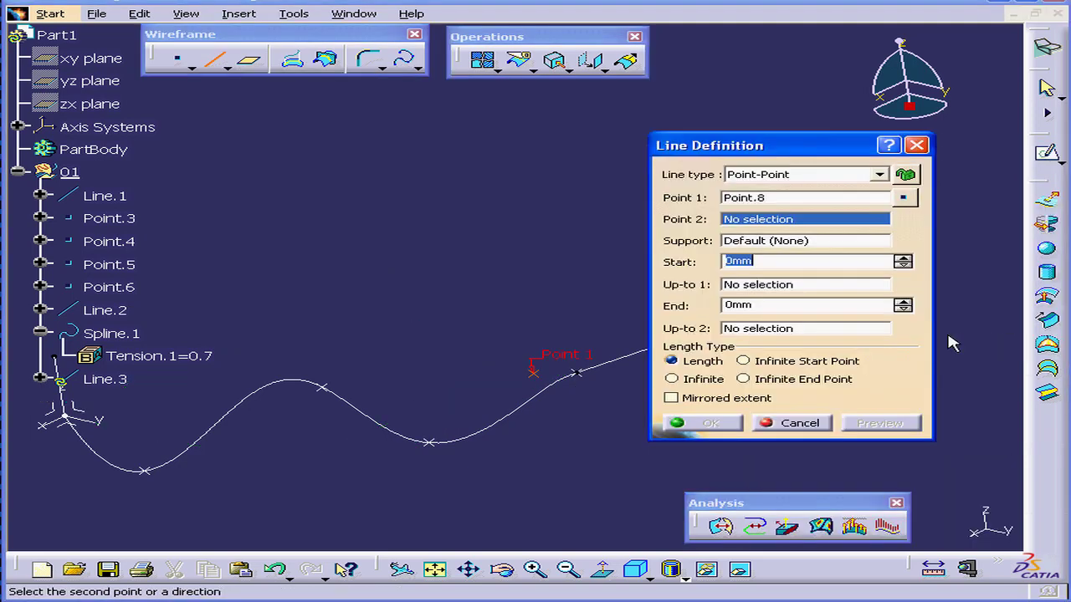
- End the line at a new point (-120, 0, -9) to create Line.3
{"action": "right_click", "coordinate": [767, 220]}
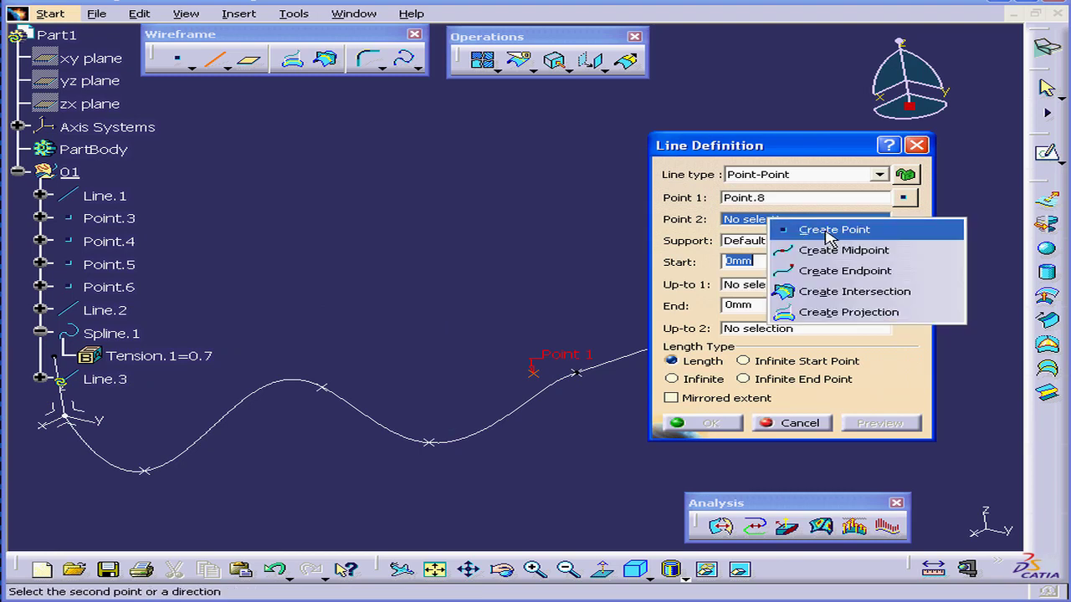
{"action": "left_click", "coordinate": [828, 233]}
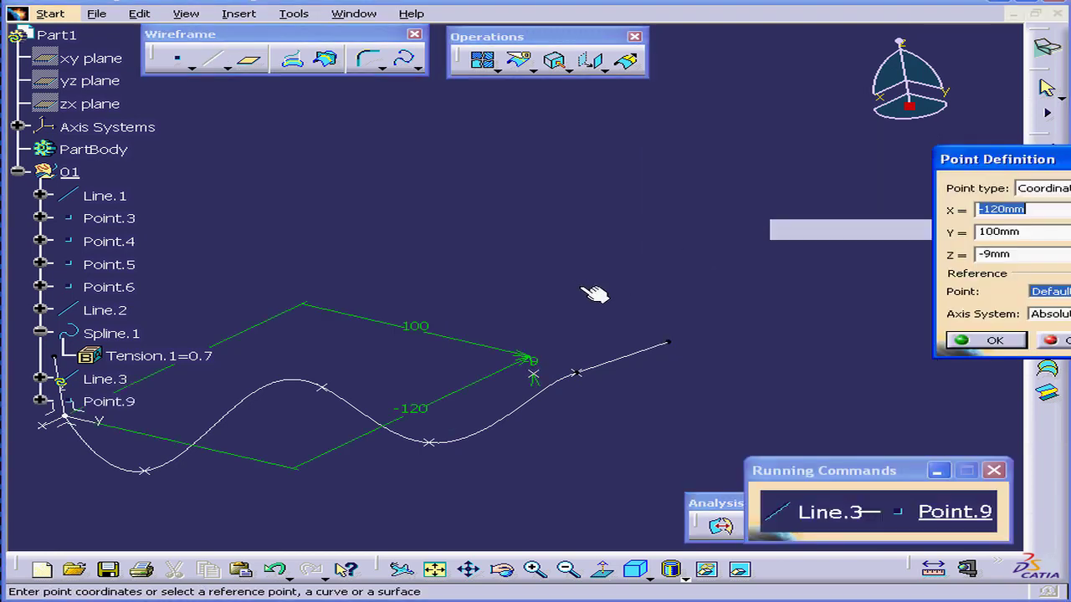
{"action": "key", "text": "Tab"}
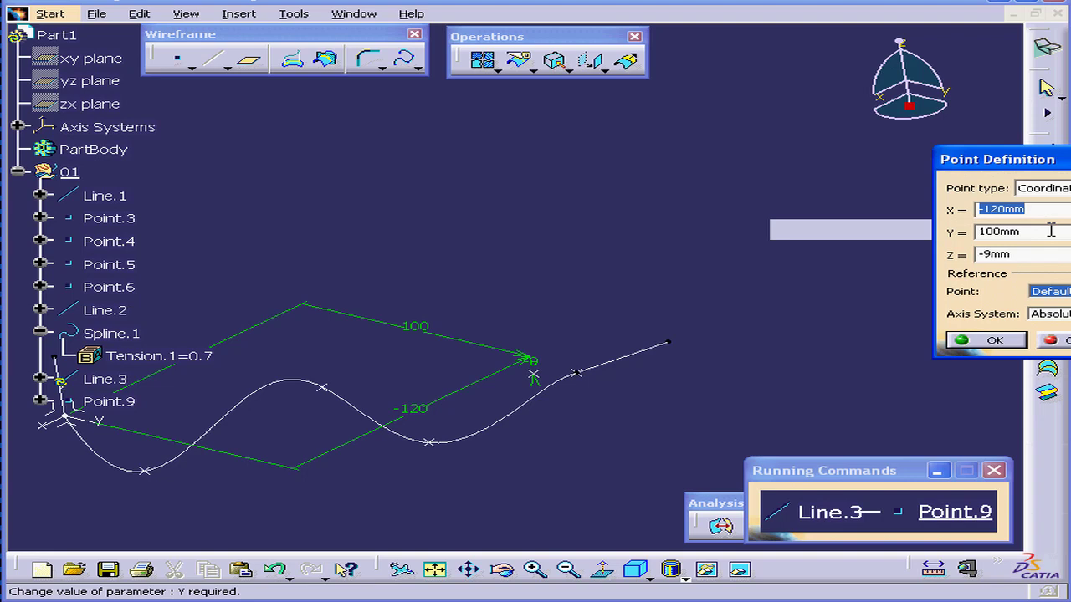
{"action": "type", "text": "0"}
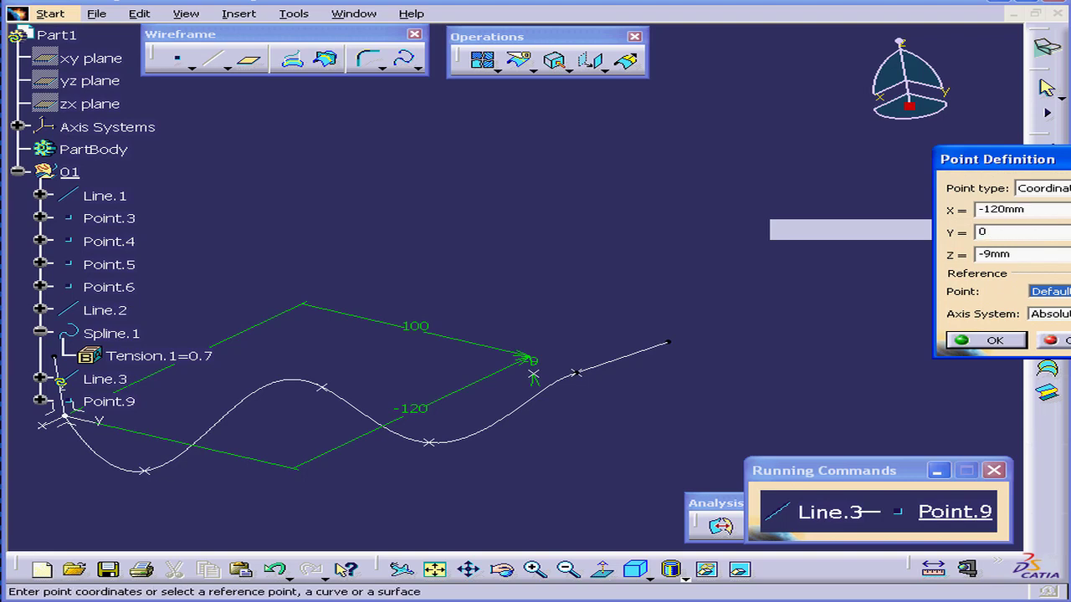
{"action": "key", "text": "Tab"}
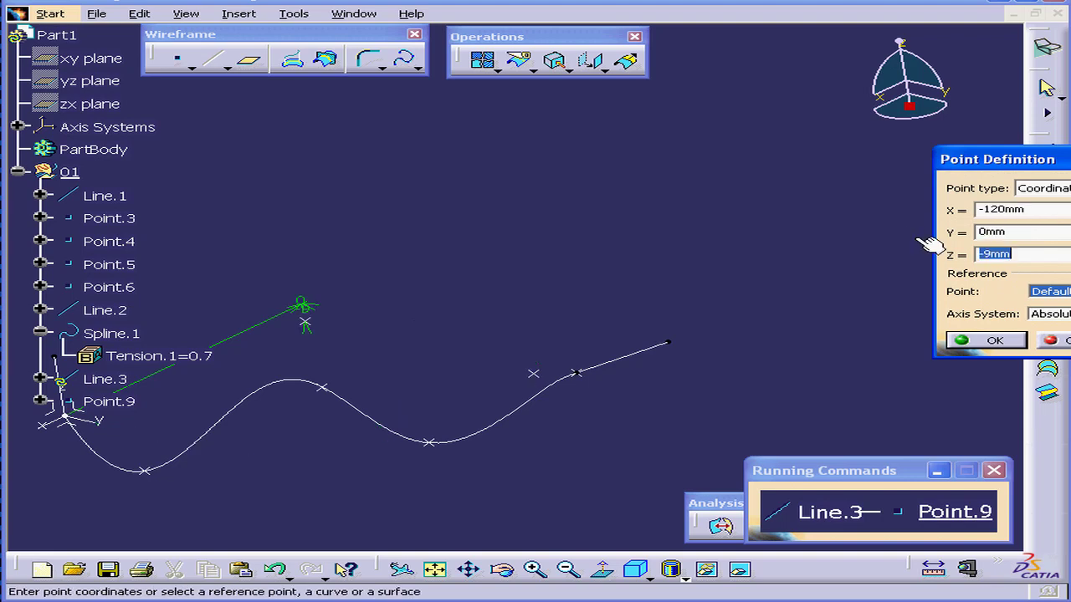
{"action": "left_click", "coordinate": [1008, 343]}
{"action": "left_click", "coordinate": [713, 427]}
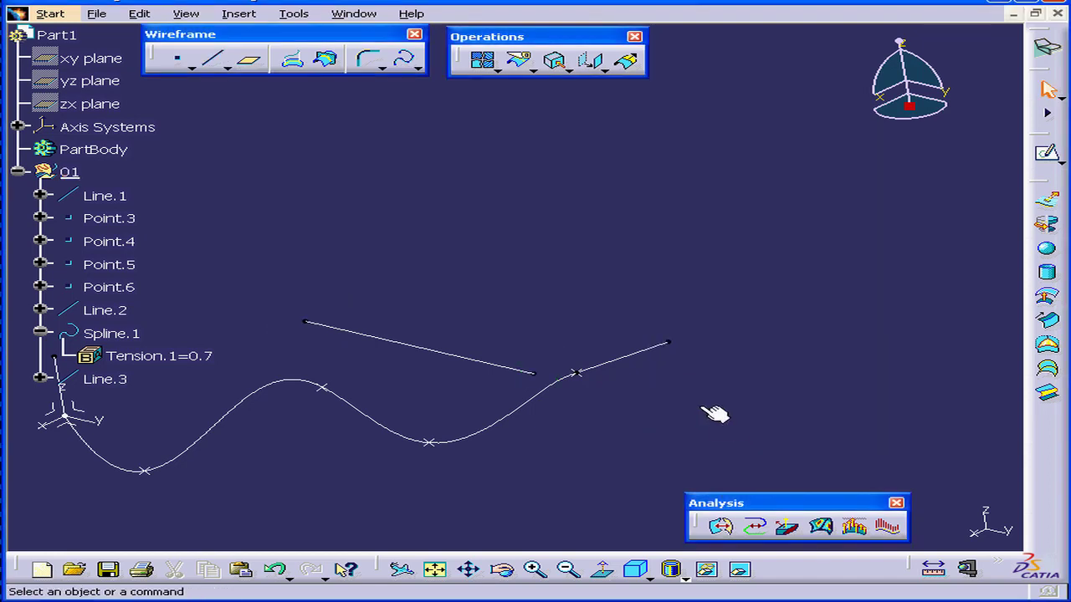
- Give Spline.1's Point.4 an Explicit tangent constraint from Line.3
{"action": "double_click", "coordinate": [134, 335]}
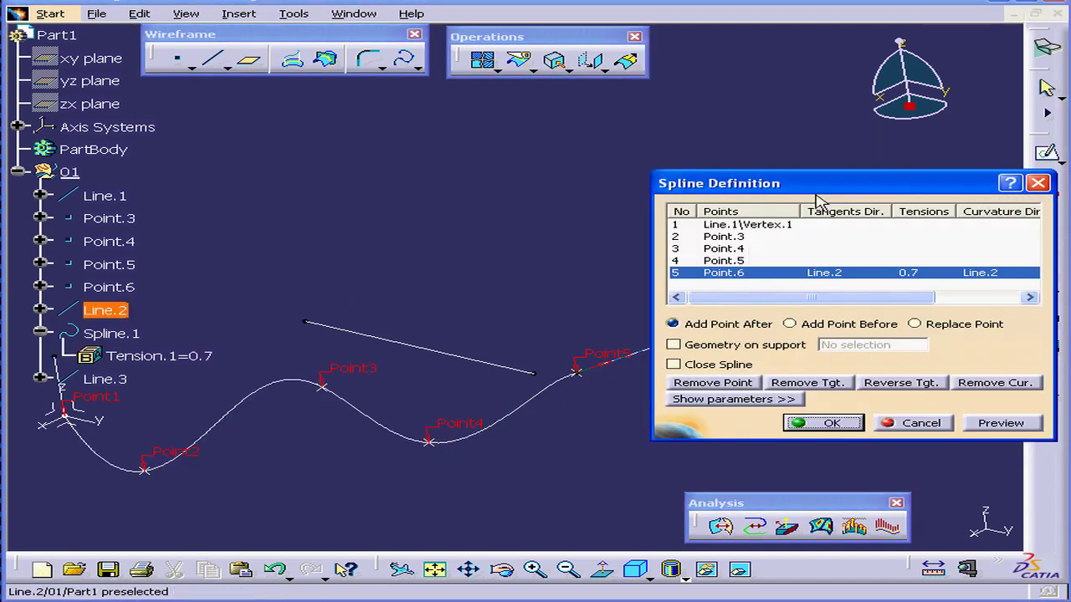
{"action": "left_click_drag", "start_coordinate": [815, 191], "coordinate": [777, 173]}
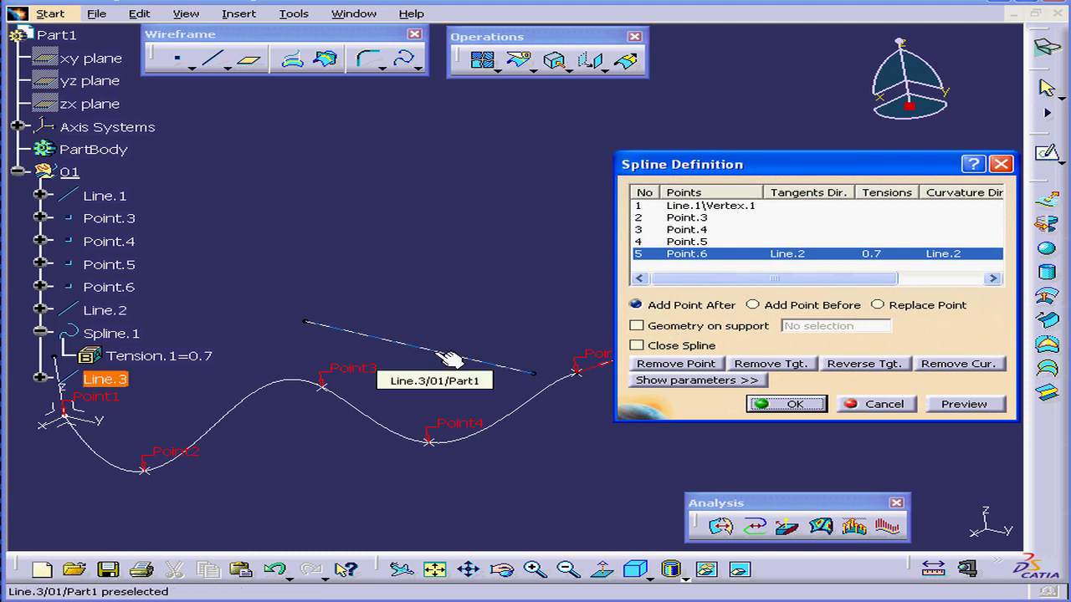
{"action": "left_click", "coordinate": [701, 230]}
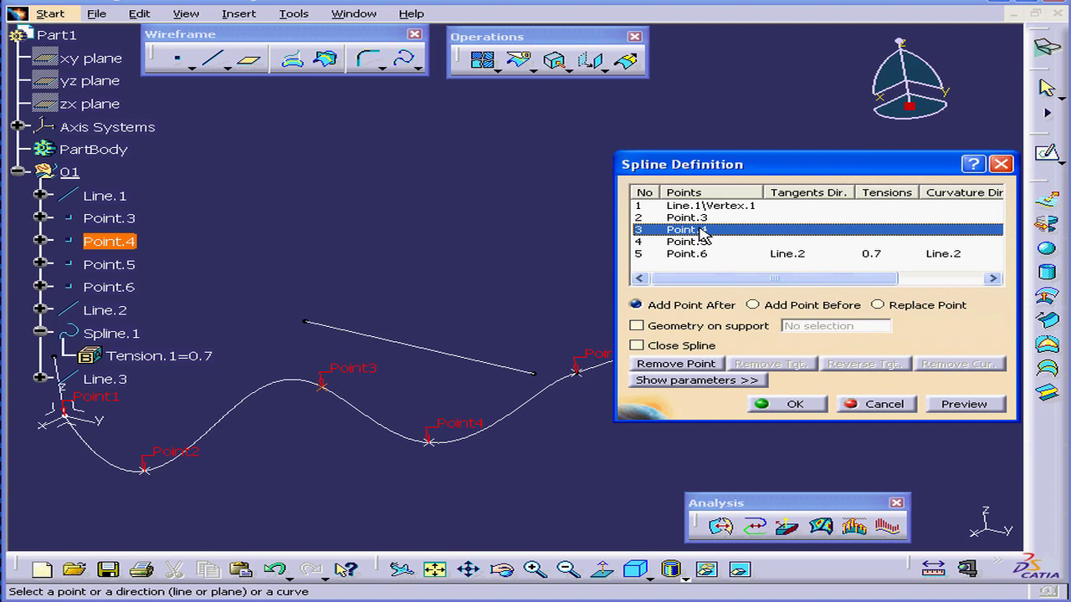
{"action": "left_click", "coordinate": [487, 362]}
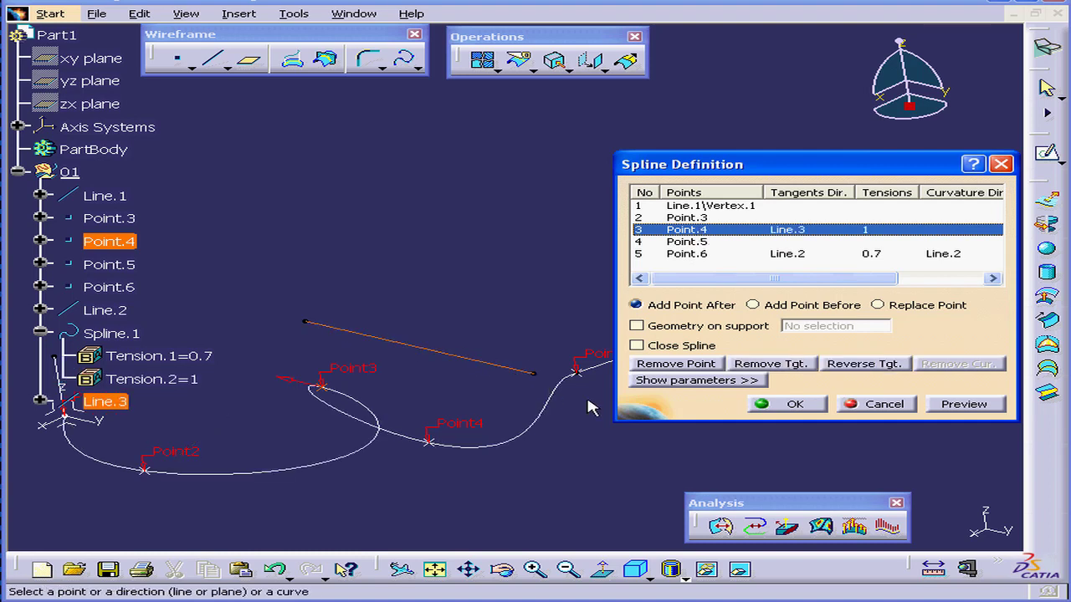
{"action": "left_click", "coordinate": [669, 382]}
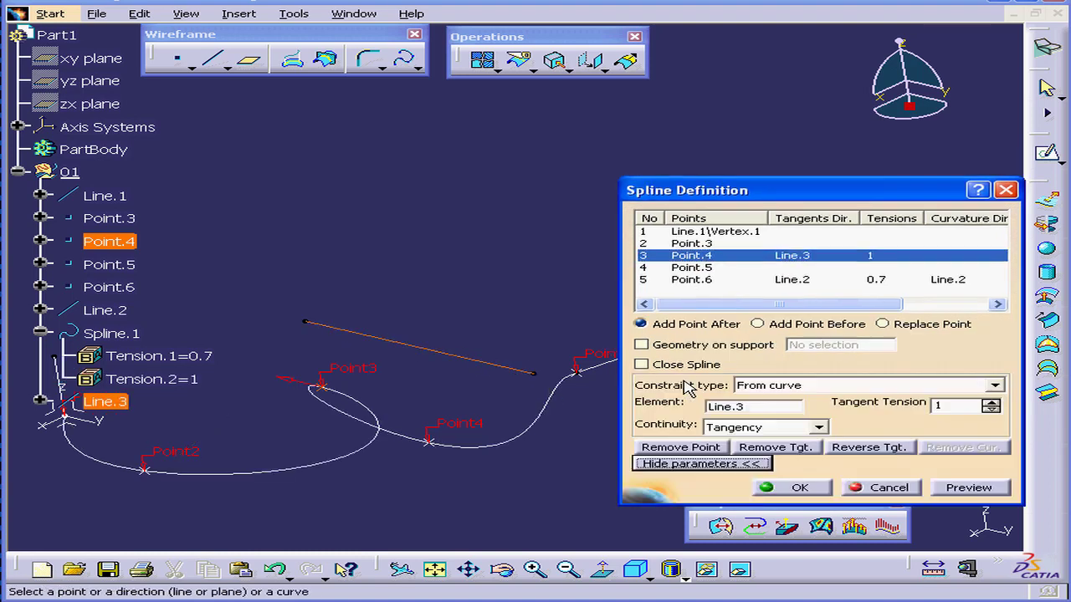
{"action": "left_click", "coordinate": [995, 384]}
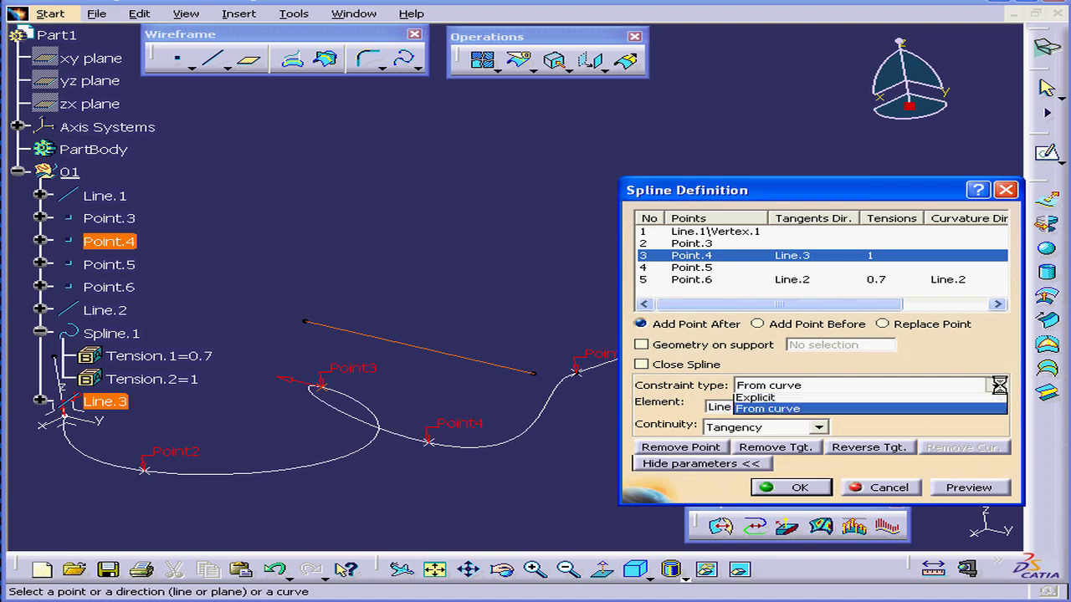
{"action": "left_click", "coordinate": [929, 401]}
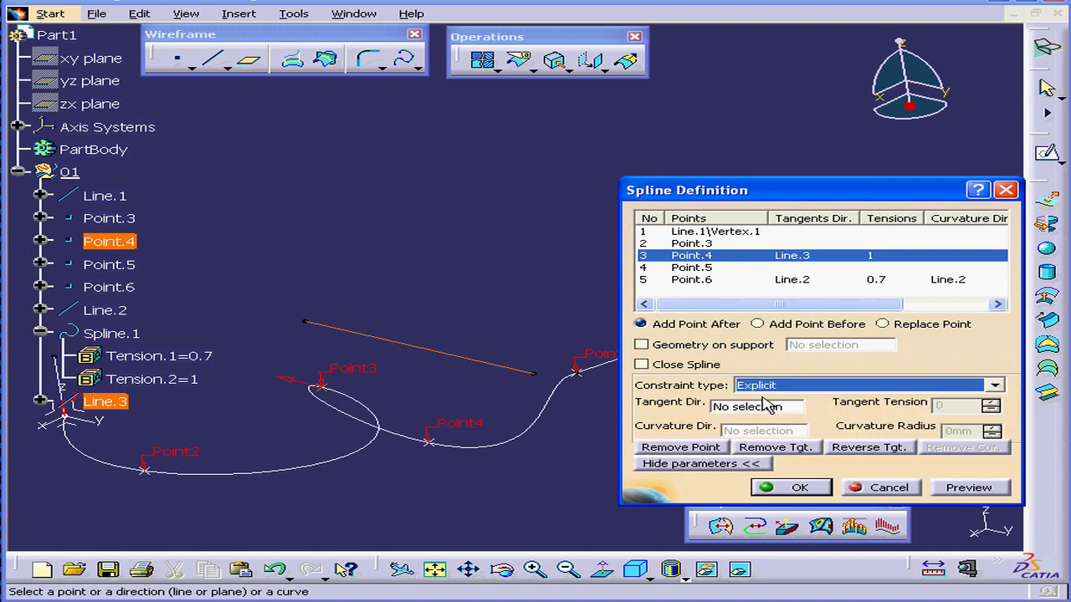
- Reverse Point.4's tangent, take it from Line.1 instead, and confirm the spline
{"action": "left_click", "coordinate": [292, 387]}
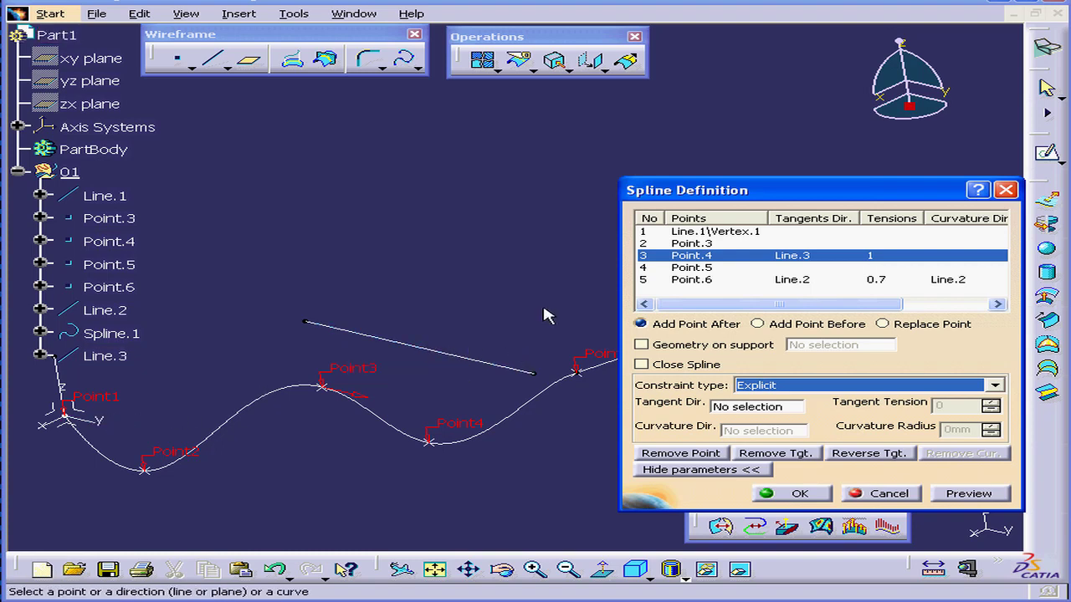
{"action": "left_click", "coordinate": [69, 380]}
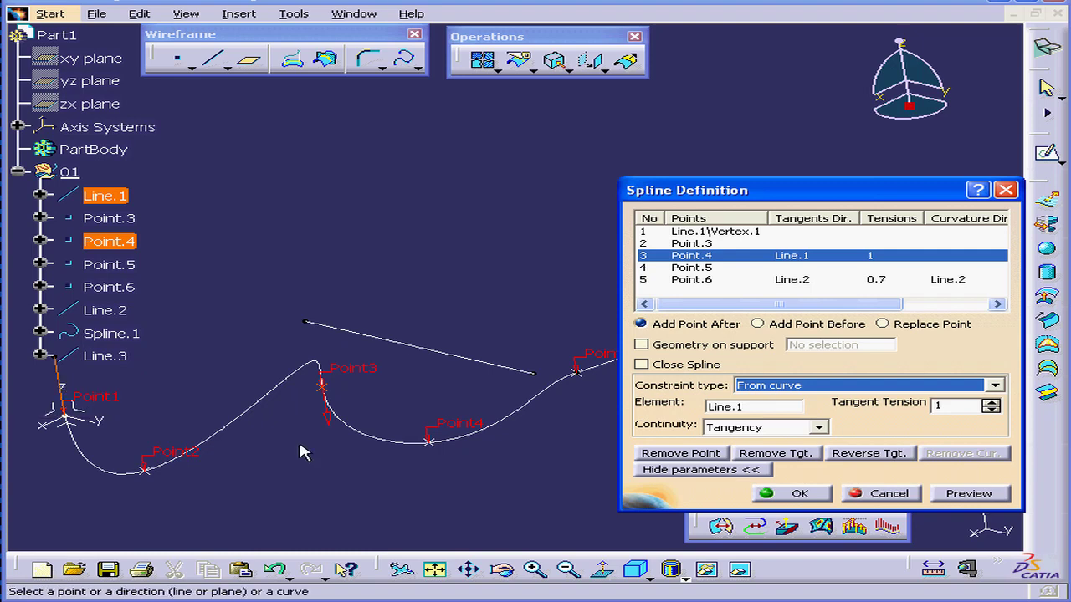
{"action": "left_click", "coordinate": [799, 494]}
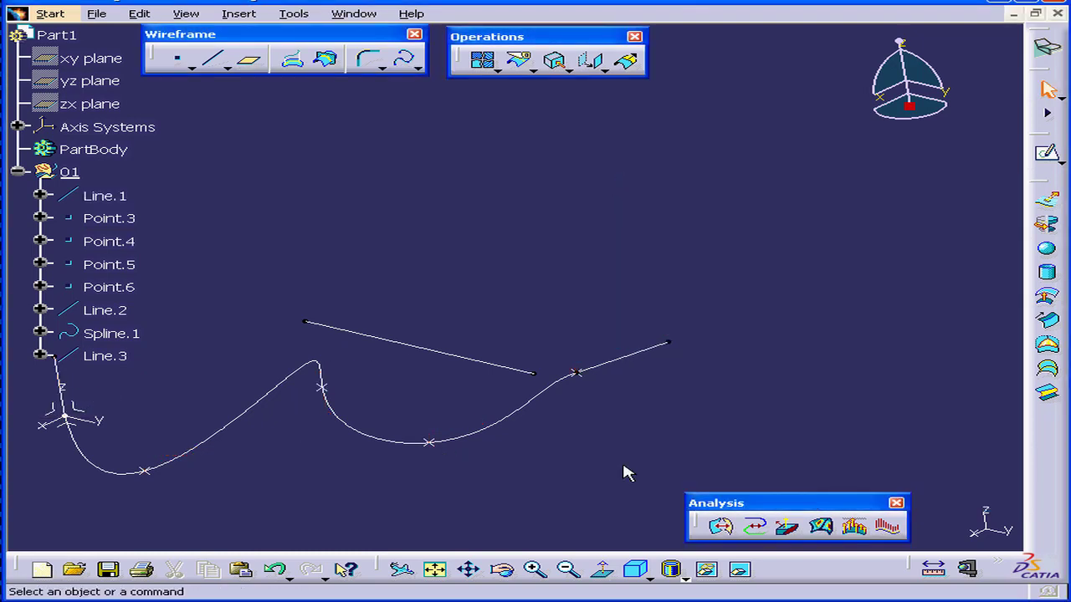